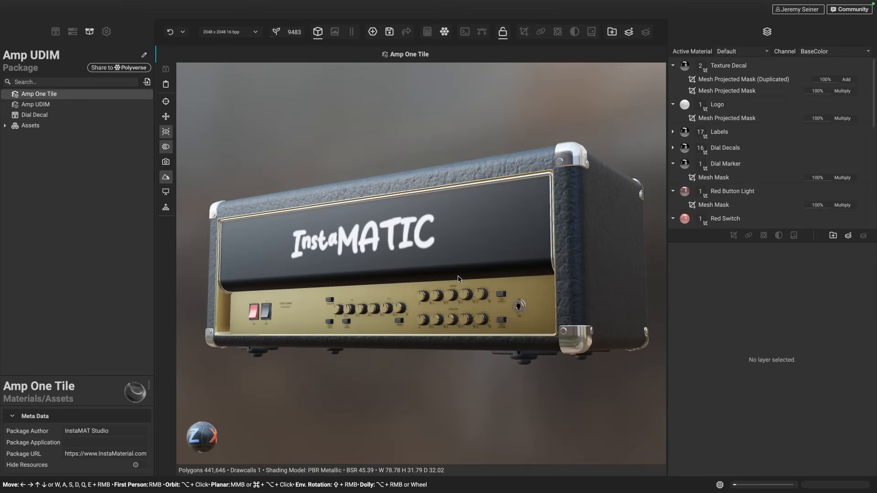
# Examine the amp's logo, front panel and dial labels up close and from several angles at the current texture resolution
pyautogui.moveTo(478, 266)
pyautogui.keyDown('alt'); pyautogui.mouseDown()
pyautogui.moveTo(474, 281)
pyautogui.moveTo(477, 257)
pyautogui.moveTo(479, 269)
pyautogui.mouseUp(); pyautogui.keyUp('alt')
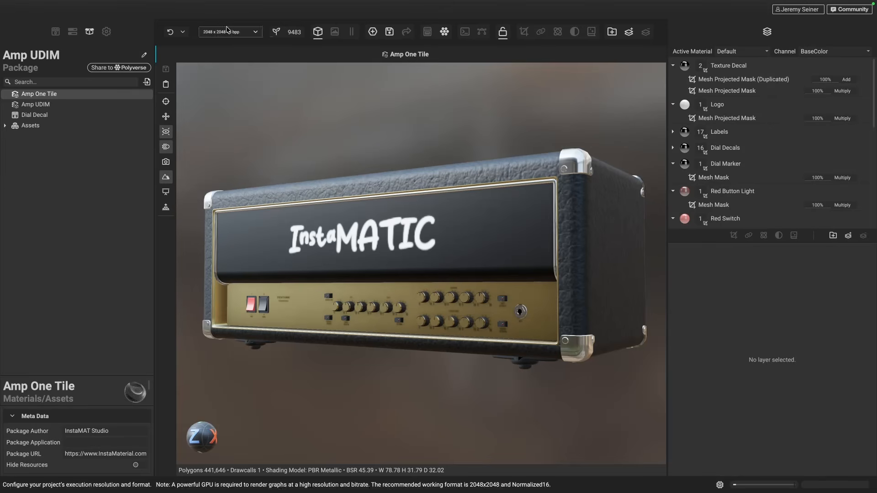
pyautogui.scroll(10, 386, 283)
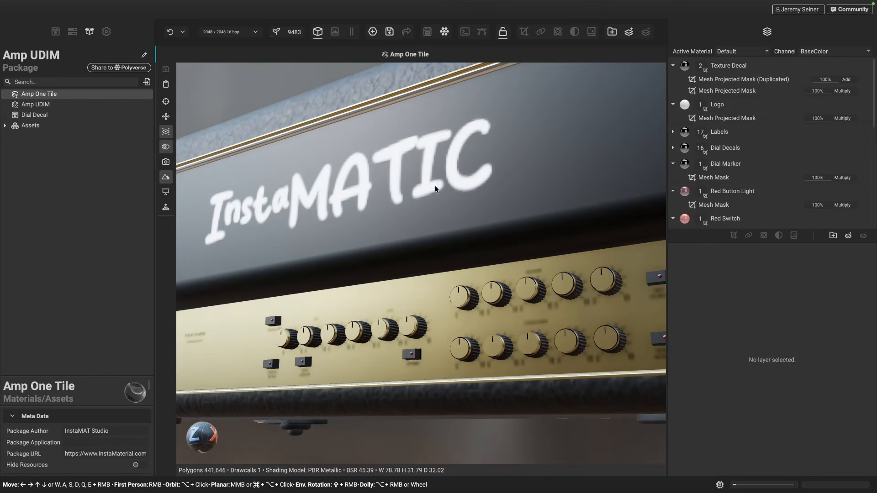
pyautogui.keyDown('alt'); pyautogui.moveTo(412, 212); pyautogui.dragTo(412, 220); pyautogui.keyUp('alt')
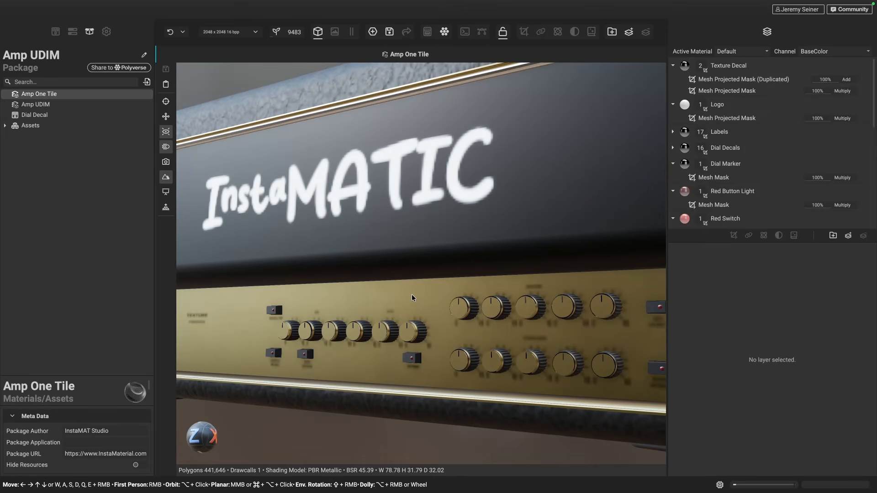
pyautogui.scroll(-5, 412, 295)
pyautogui.keyDown('alt'); pyautogui.moveTo(412, 295); pyautogui.dragTo(416, 310); pyautogui.keyUp('alt')
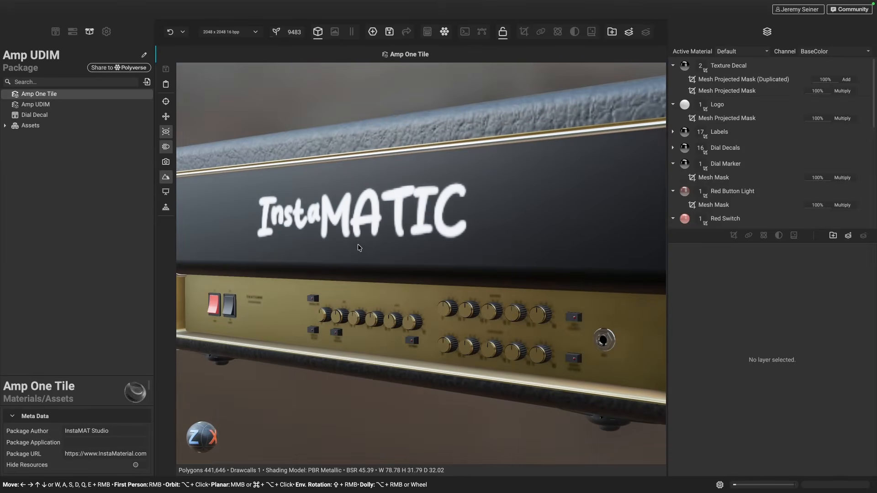
pyautogui.scroll(-5, 423, 251)
pyautogui.keyDown('alt'); pyautogui.moveTo(422, 251); pyautogui.dragTo(423, 253); pyautogui.keyUp('alt')
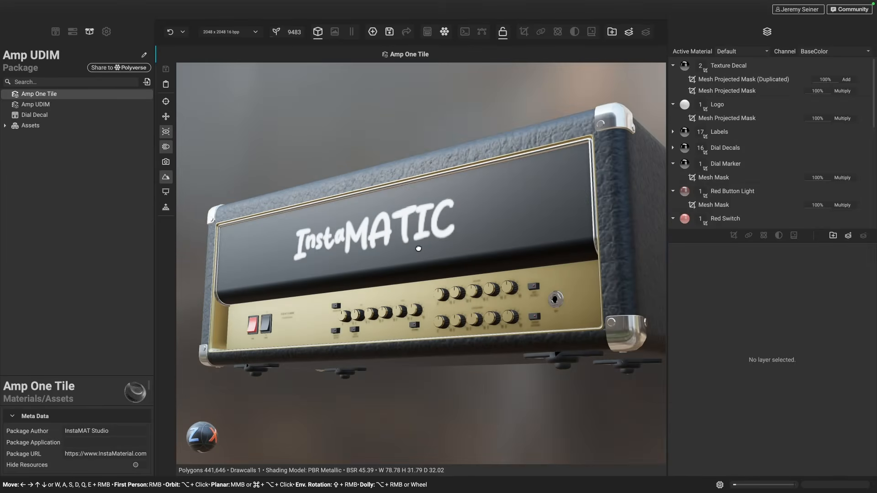
pyautogui.scroll(5, 498, 309)
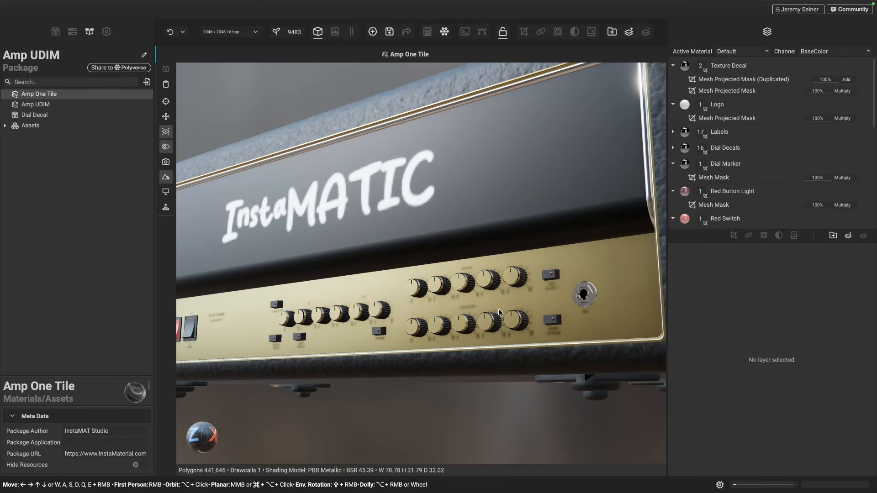
pyautogui.scroll(-5, 482, 303)
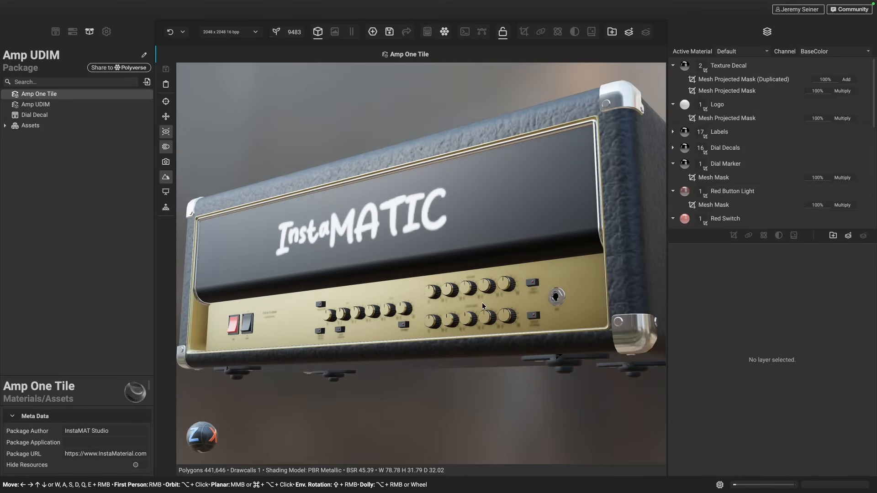
# Set the project's execution resolution to 4096 x 4096
pyautogui.click(233, 33)
pyautogui.click(231, 56)
pyautogui.click(233, 102)
pyautogui.click(363, 146)
# Examine the sharpness of the amp's logo, grille weave and control panel labels at the higher texture resolution
pyautogui.scroll(5, 399, 219)
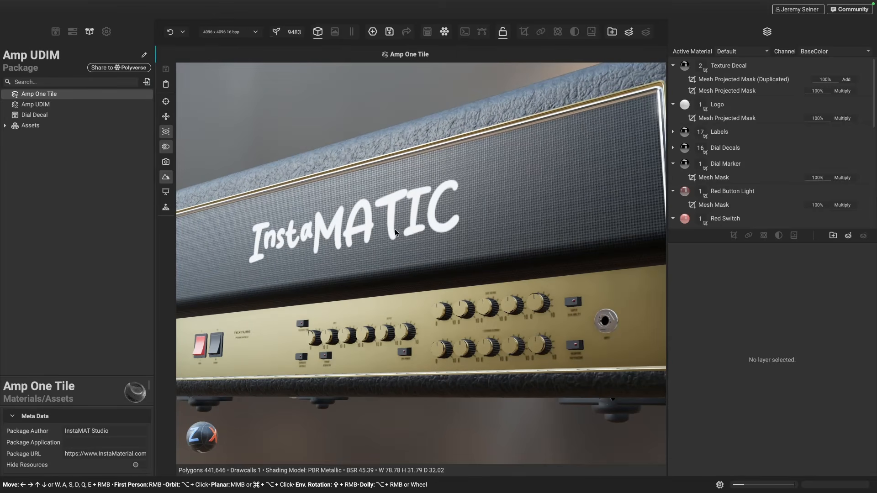
pyautogui.scroll(5, 392, 226)
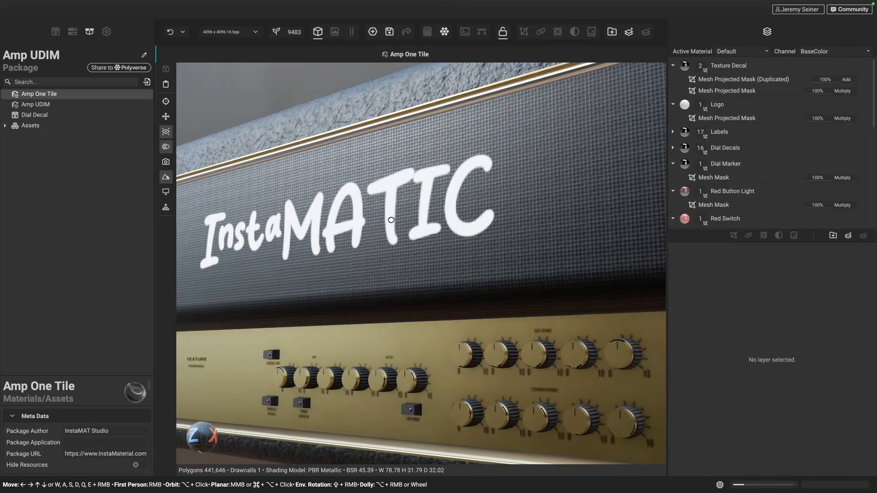
pyautogui.moveTo(391, 220); pyautogui.dragTo(361, 225, button='middle')
pyautogui.scroll(-2, 361, 225)
pyautogui.scroll(1, 369, 226)
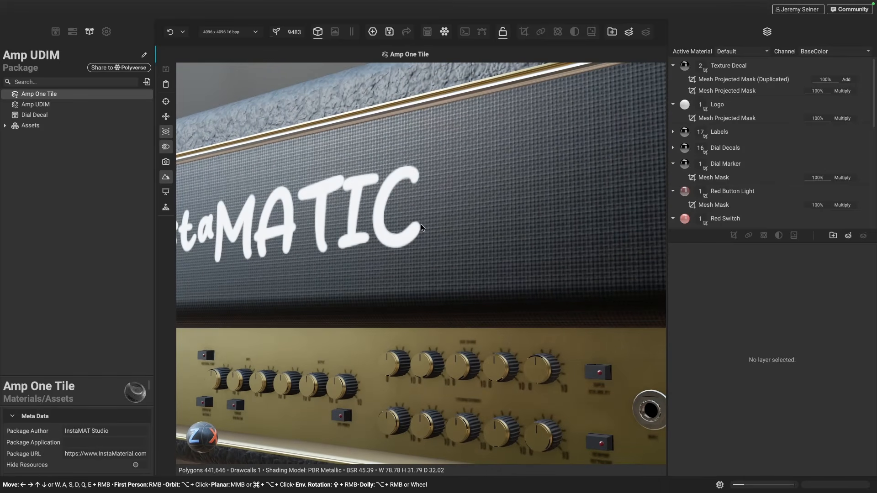
pyautogui.scroll(-3, 421, 223)
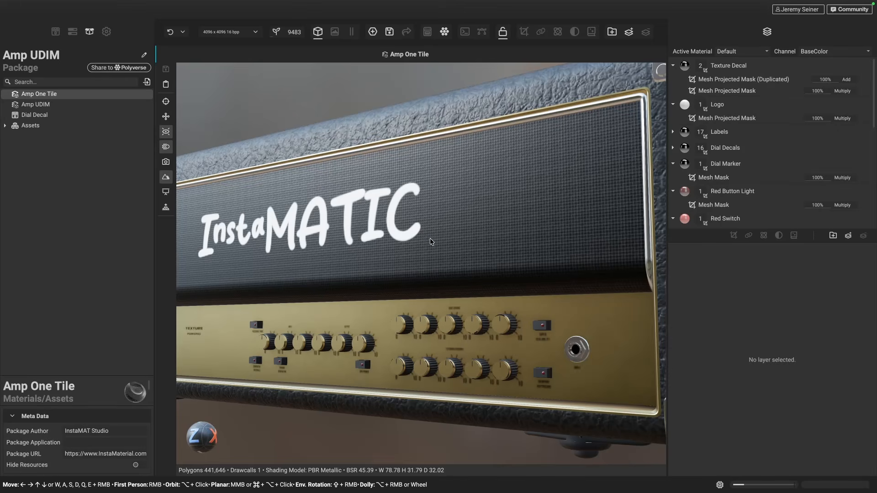
pyautogui.scroll(-2, 430, 239)
pyautogui.moveTo(430, 239); pyautogui.dragTo(450, 245, button='middle')
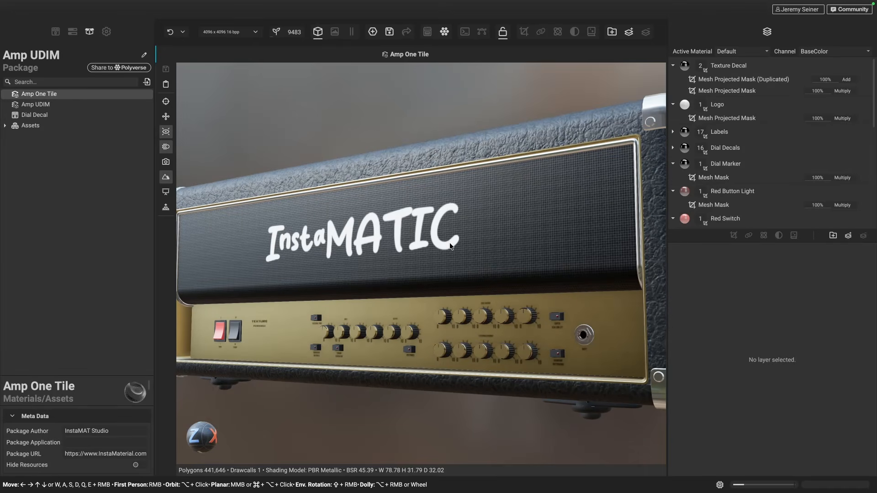
# Change the project's execution resolution again
pyautogui.click(229, 31)
pyautogui.click(231, 55)
pyautogui.click(237, 86)
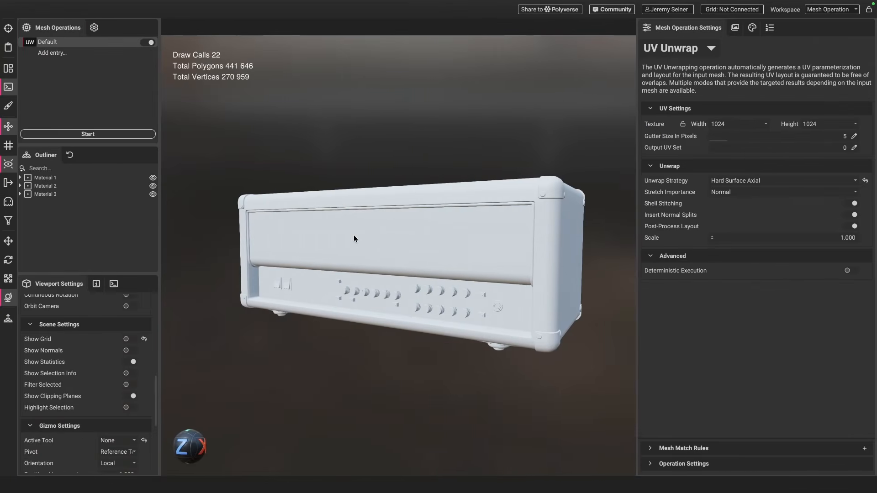
# Expand the Material 1 and Material 2 groups, and examine which amp parts belong to Material 1, Material 2 and Material 3
pyautogui.moveTo(404, 290)
pyautogui.mouseDown()
pyautogui.moveTo(408, 275)
pyautogui.moveTo(411, 297)
pyautogui.moveTo(409, 282)
pyautogui.mouseUp()
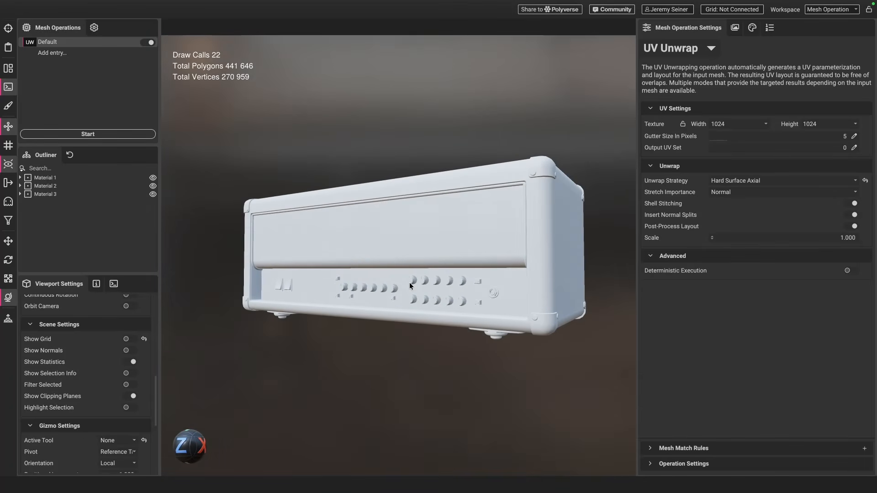
pyautogui.click(20, 178)
pyautogui.click(21, 194)
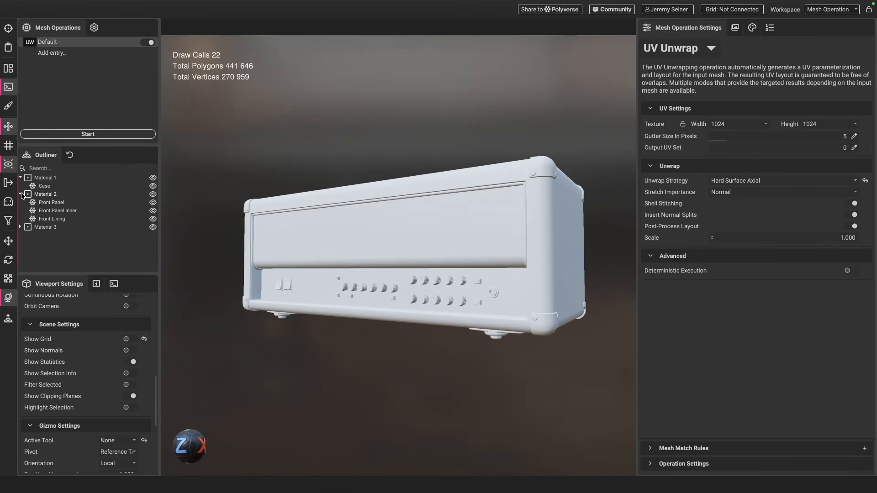
pyautogui.click(44, 177)
pyautogui.moveTo(395, 228); pyautogui.dragTo(181, 243)
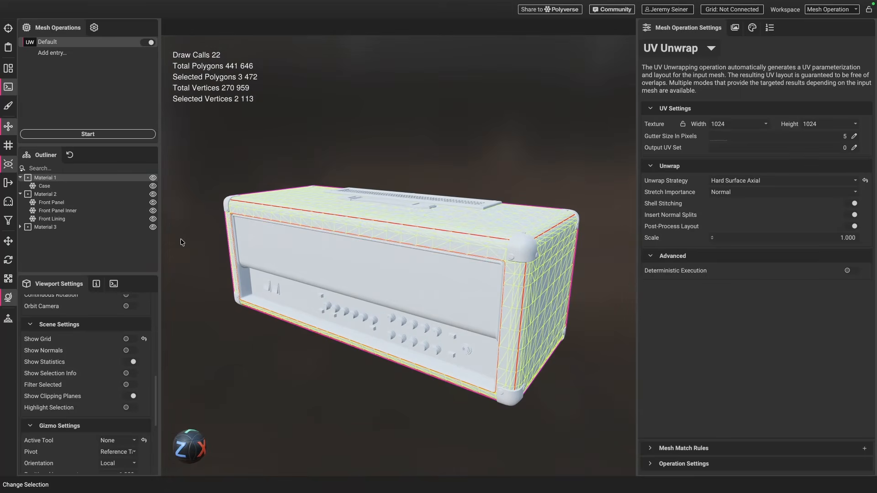
pyautogui.click(59, 195)
pyautogui.moveTo(319, 296); pyautogui.dragTo(317, 282)
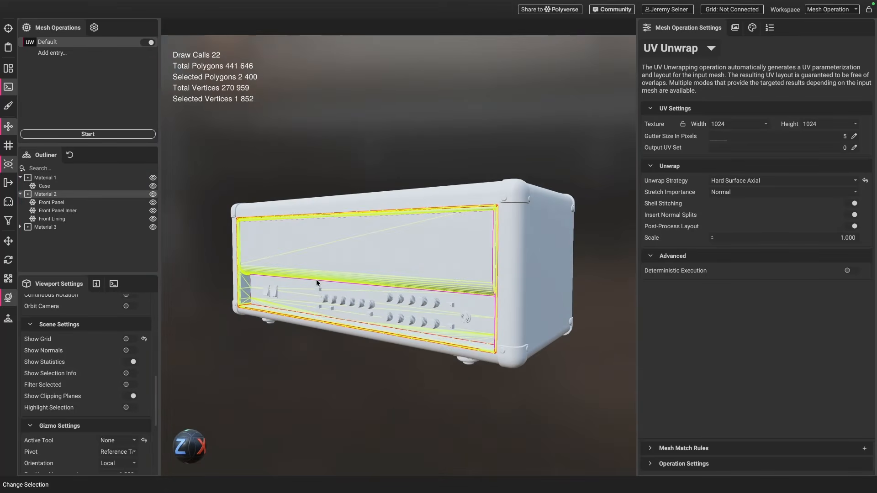
pyautogui.click(50, 226)
pyautogui.moveTo(401, 331); pyautogui.dragTo(400, 362)
pyautogui.moveTo(449, 286); pyautogui.dragTo(466, 302)
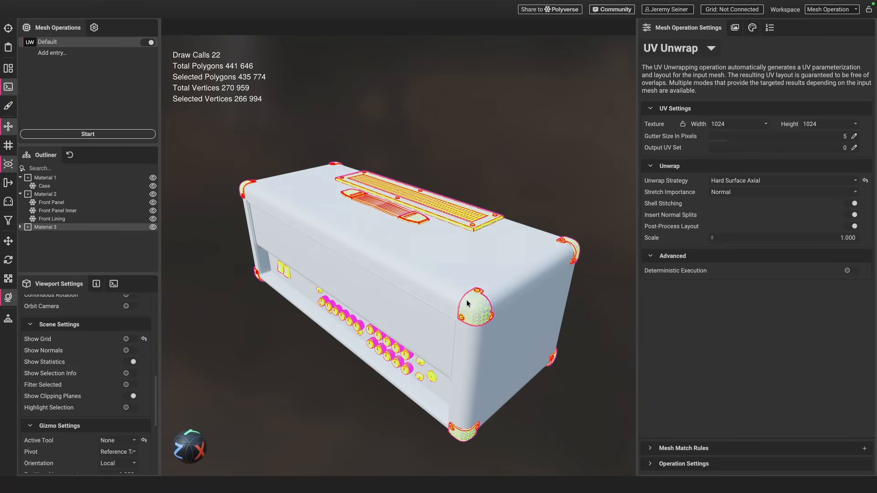
pyautogui.moveTo(421, 320)
pyautogui.mouseDown()
pyautogui.moveTo(452, 315)
pyautogui.moveTo(425, 307)
pyautogui.mouseUp()
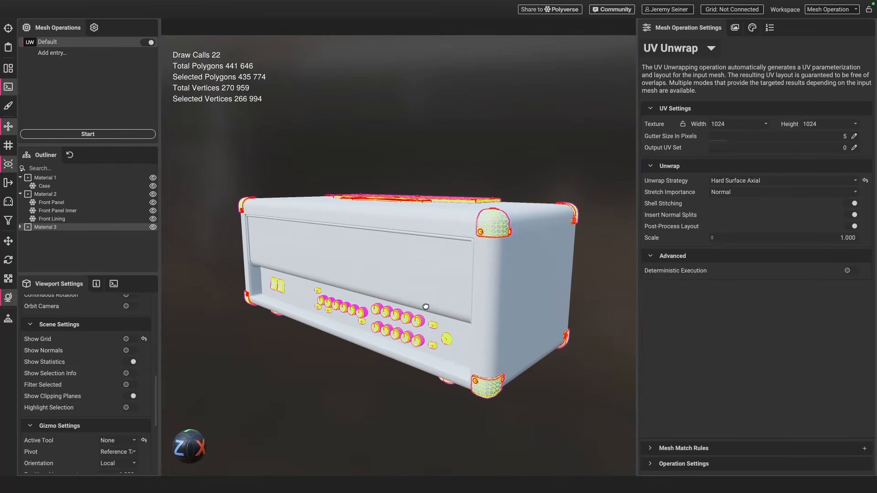
# Highlight the three material groups in turn again to compare them, and inspect the amp case in Material 1 from above
pyautogui.click(46, 178)
pyautogui.click(46, 195)
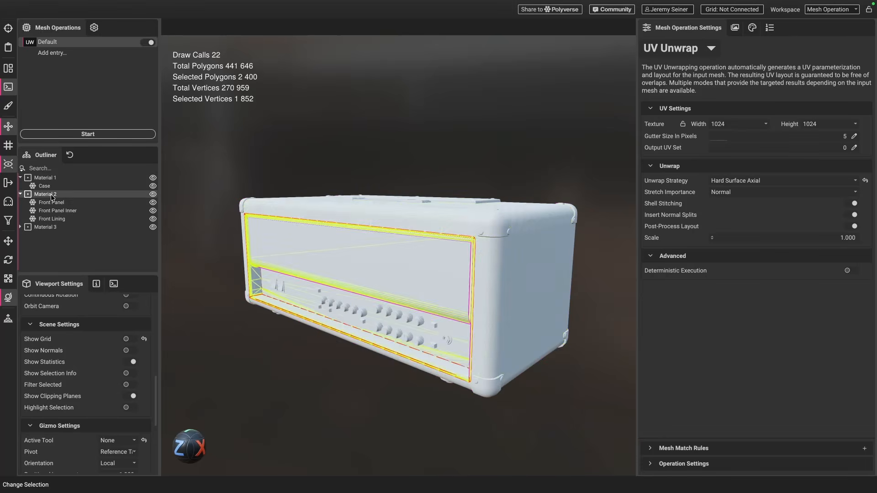
pyautogui.click(51, 226)
pyautogui.click(43, 195)
pyautogui.click(41, 178)
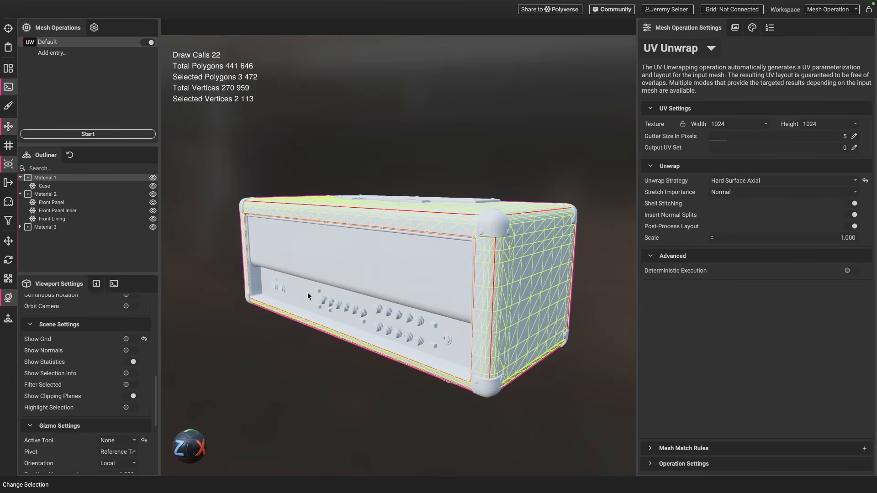
pyautogui.keyDown('alt'); pyautogui.moveTo(559, 363); pyautogui.dragTo(558, 388); pyautogui.keyUp('alt')
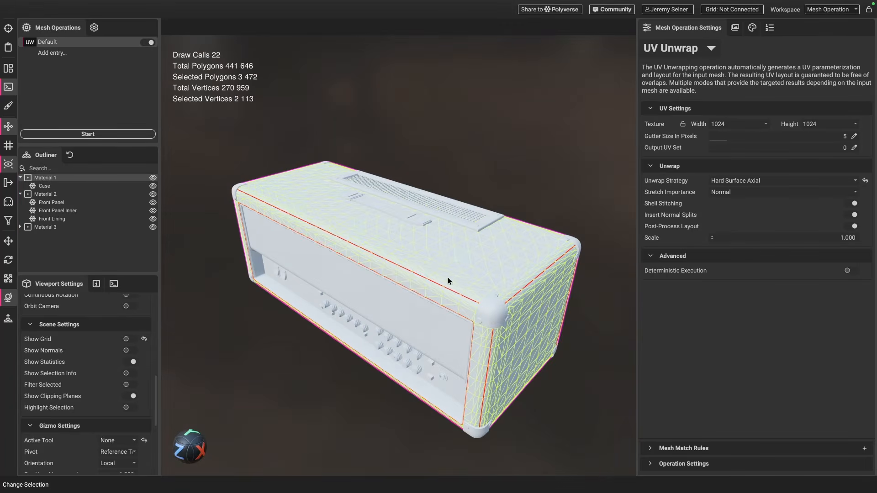
pyautogui.keyDown('alt'); pyautogui.moveTo(504, 303); pyautogui.dragTo(503, 310); pyautogui.keyUp('alt')
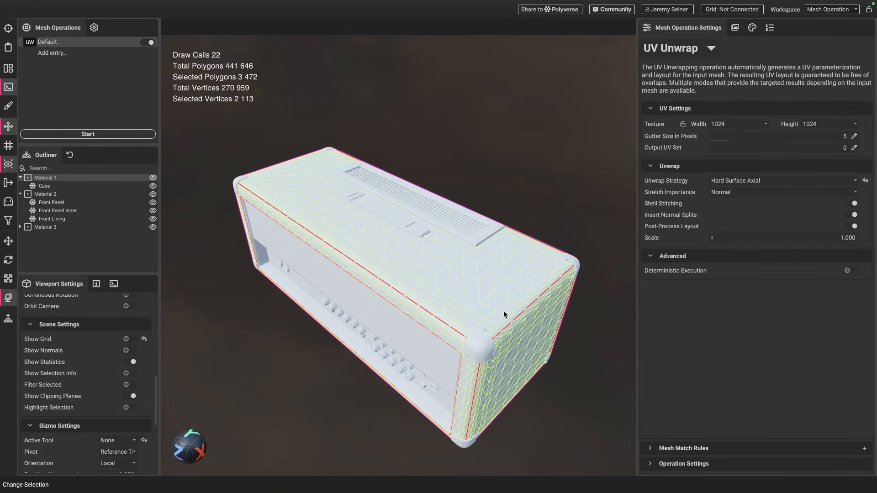
# Isolate the meshes of Material 2, Material 3 and Material 1 in turn with the selection filter, and show the whole amp again
pyautogui.click(81, 194)
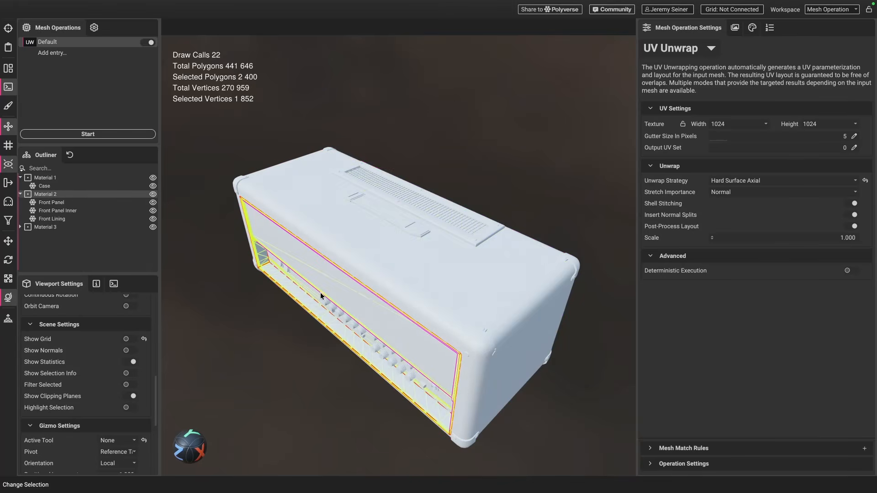
pyautogui.keyDown('alt'); pyautogui.moveTo(321, 295); pyautogui.dragTo(325, 270); pyautogui.keyUp('alt')
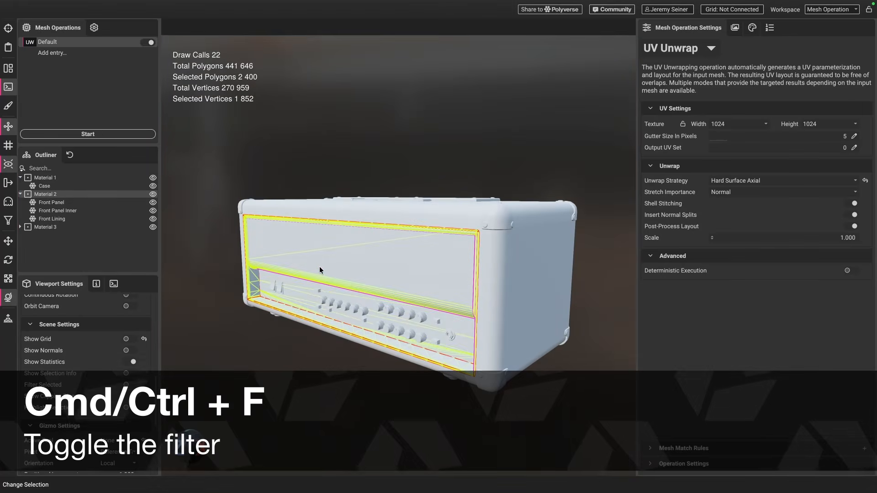
pyautogui.hotkey('ctrl', 'f')
pyautogui.keyDown('alt'); pyautogui.moveTo(365, 274); pyautogui.dragTo(358, 257); pyautogui.keyUp('alt')
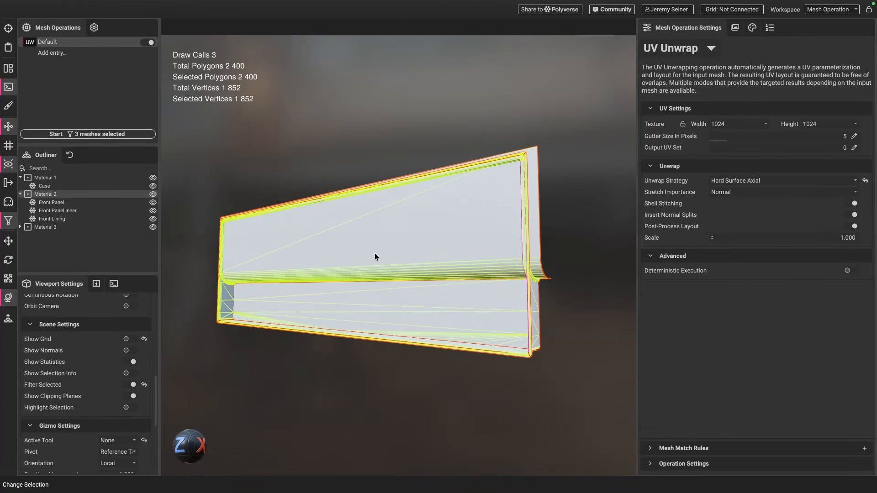
pyautogui.click(72, 227)
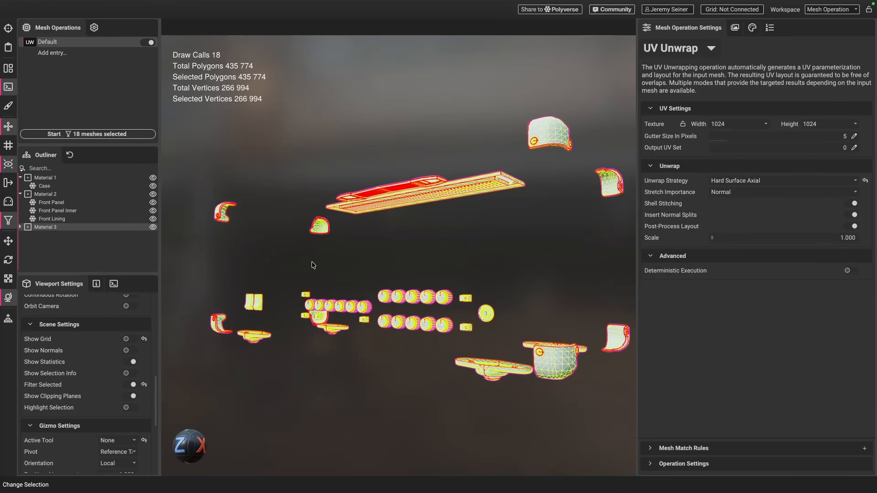
pyautogui.click(54, 178)
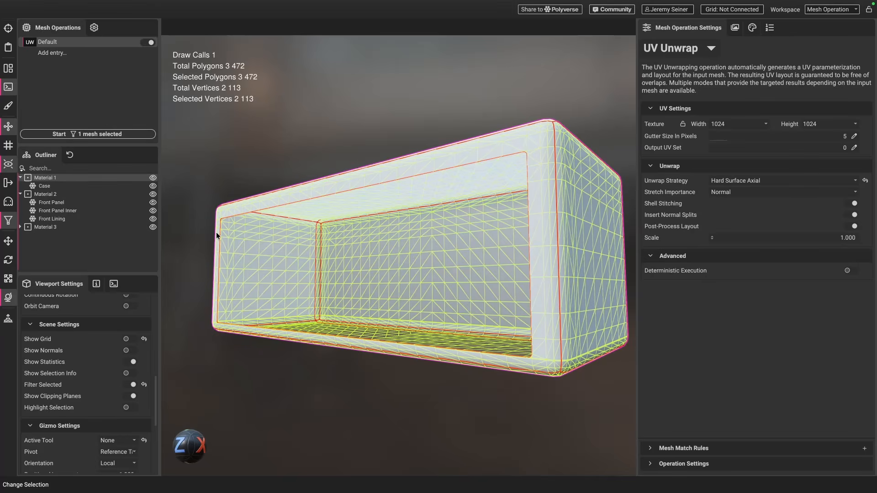
pyautogui.press('f')
pyautogui.moveTo(284, 235); pyautogui.dragTo(452, 208)
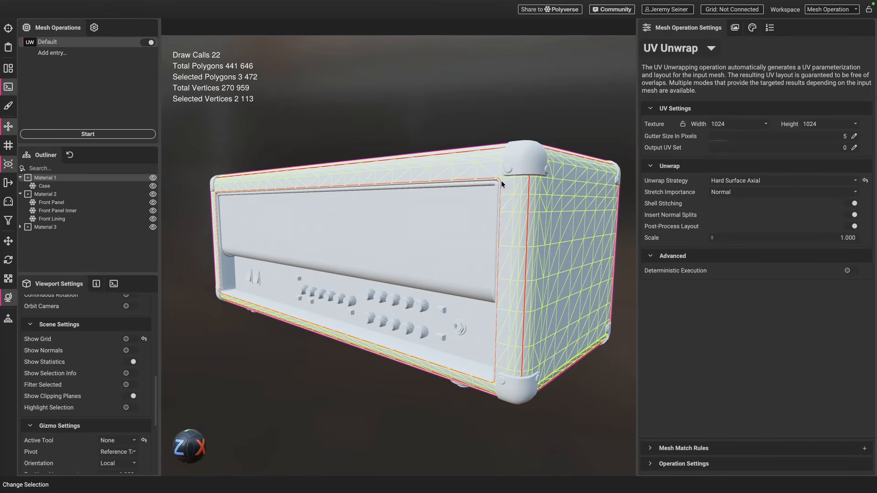
# Rename the Default material to Material_1
pyautogui.click(752, 27)
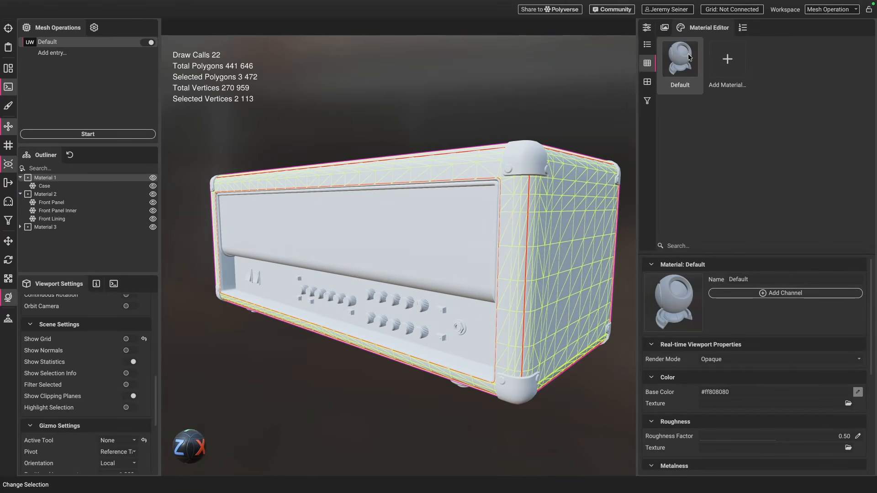
pyautogui.doubleClick(680, 87)
pyautogui.write('Material_1')
pyautogui.press('Return')
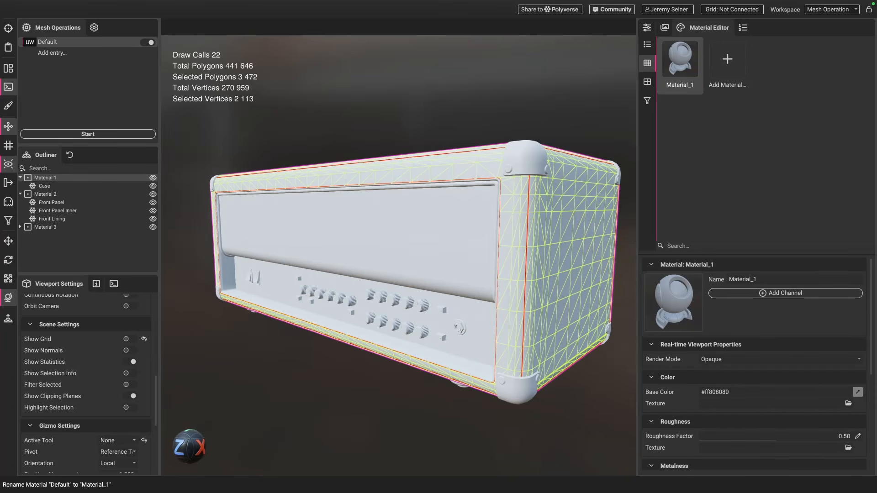
# Assign Material_1 to the Material 1 group containing the amp case
pyautogui.click(338, 135)
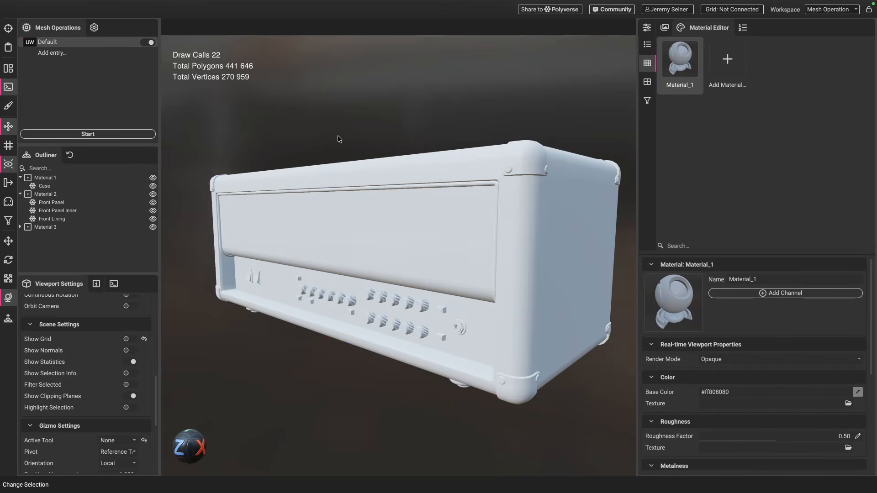
pyautogui.click(58, 178)
pyautogui.keyDown('alt'); pyautogui.moveTo(539, 199); pyautogui.dragTo(542, 231); pyautogui.keyUp('alt')
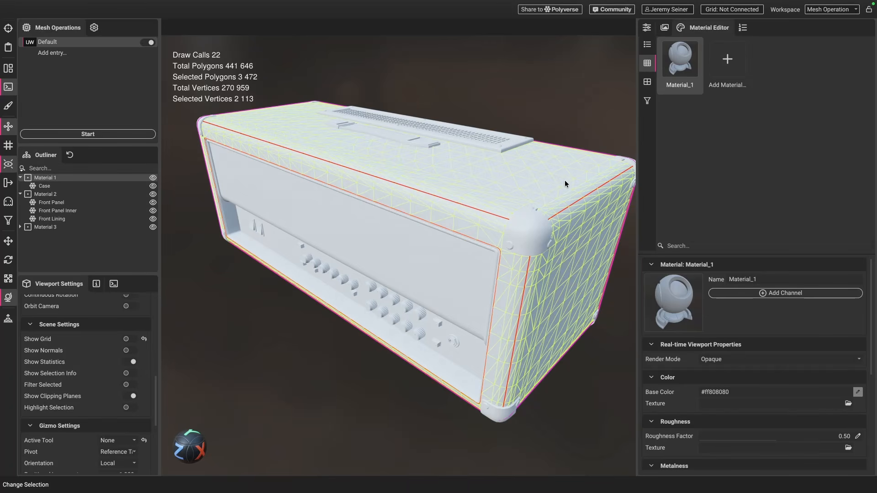
pyautogui.rightClick(681, 58)
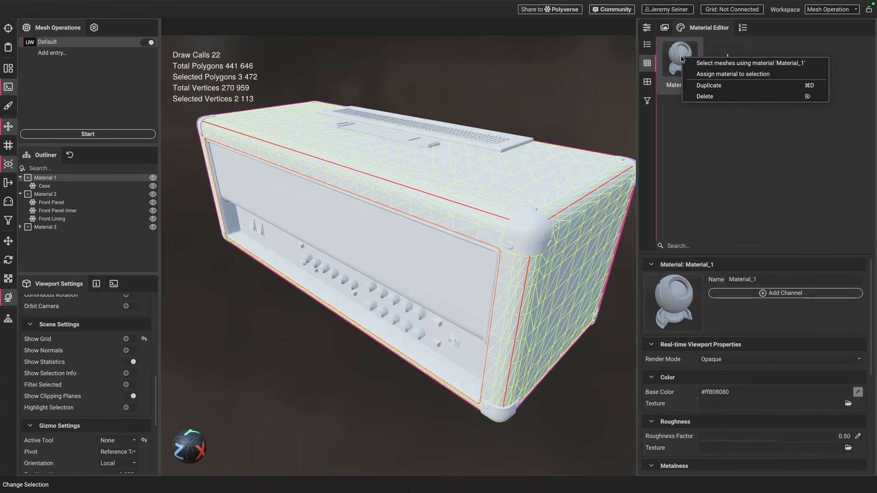
pyautogui.click(727, 75)
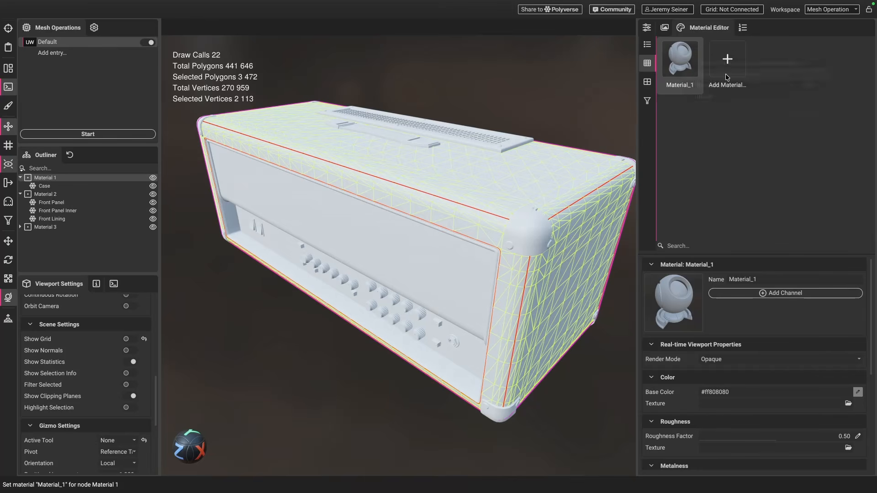
# Isolate the meshes of the Material 2 group with the selection filter
pyautogui.keyDown('alt'); pyautogui.moveTo(515, 216); pyautogui.dragTo(489, 213); pyautogui.keyUp('alt')
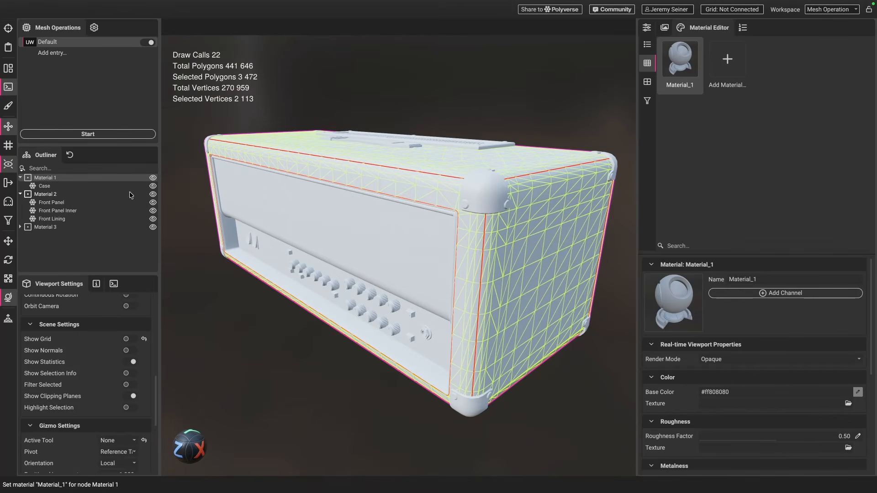
pyautogui.click(44, 194)
pyautogui.keyDown('alt'); pyautogui.moveTo(279, 249); pyautogui.dragTo(308, 245); pyautogui.keyUp('alt')
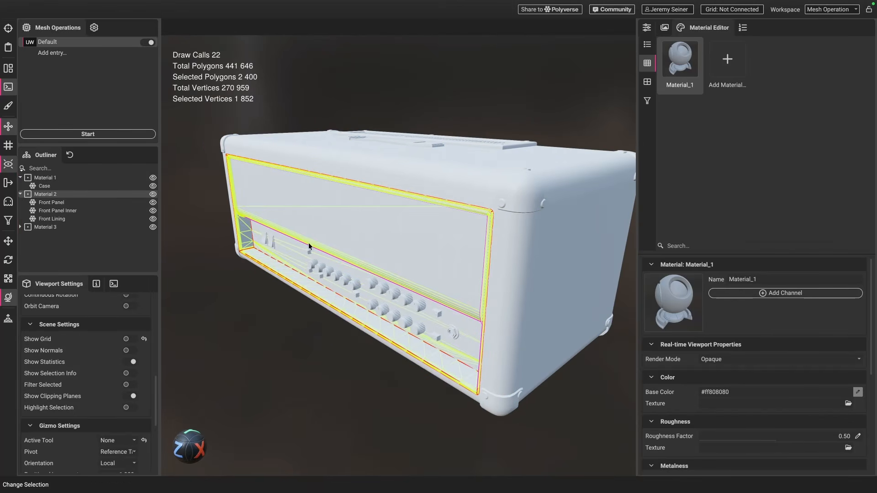
pyautogui.press('i')
pyautogui.keyDown('alt'); pyautogui.moveTo(369, 274); pyautogui.dragTo(402, 273); pyautogui.keyUp('alt')
pyautogui.keyDown('alt'); pyautogui.moveTo(459, 270); pyautogui.dragTo(435, 265); pyautogui.keyUp('alt')
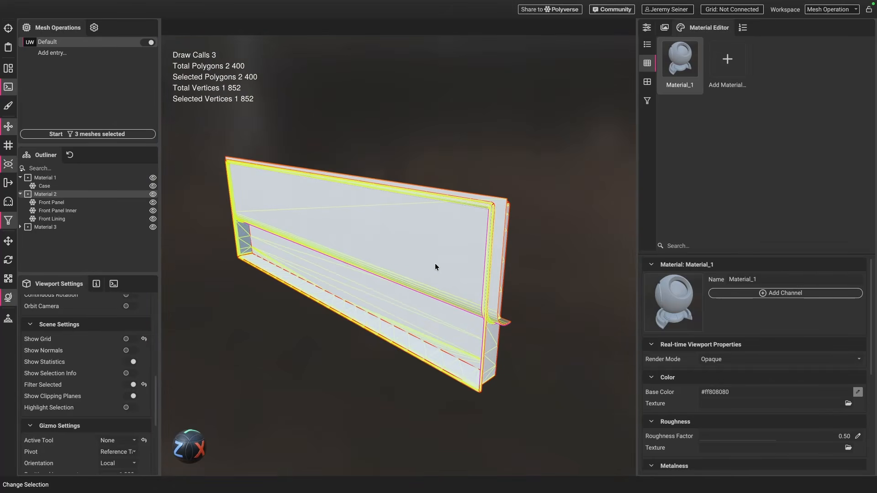
# Create a material named Material_2 and assign it to the Material 2 group with the front panel meshes
pyautogui.click(727, 68)
pyautogui.write('Materai')
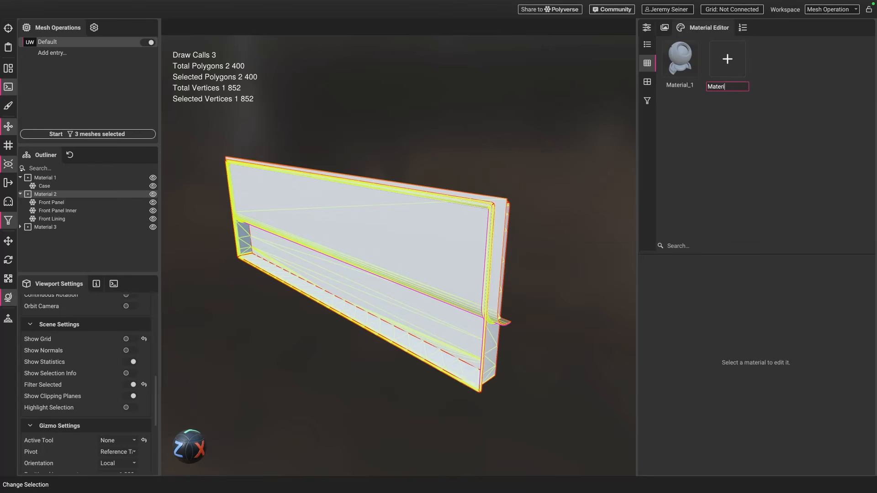
pyautogui.write('l_2')
pyautogui.press('Return')
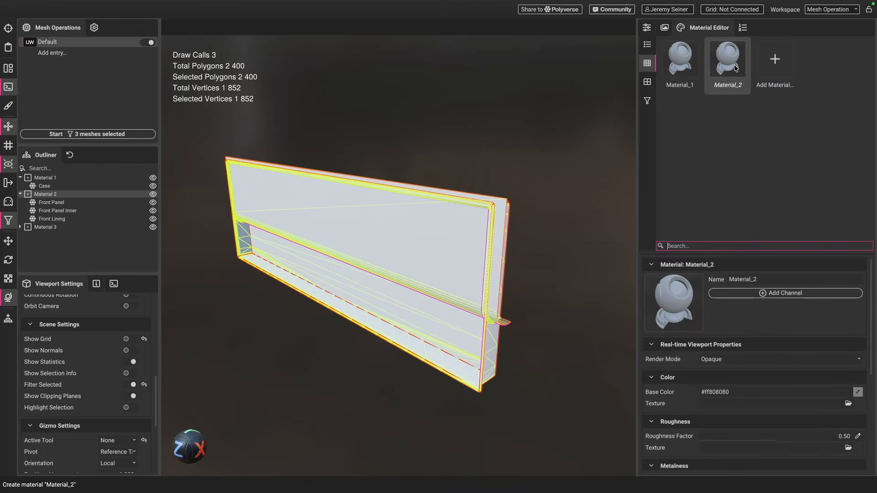
pyautogui.rightClick(728, 59)
pyautogui.click(750, 78)
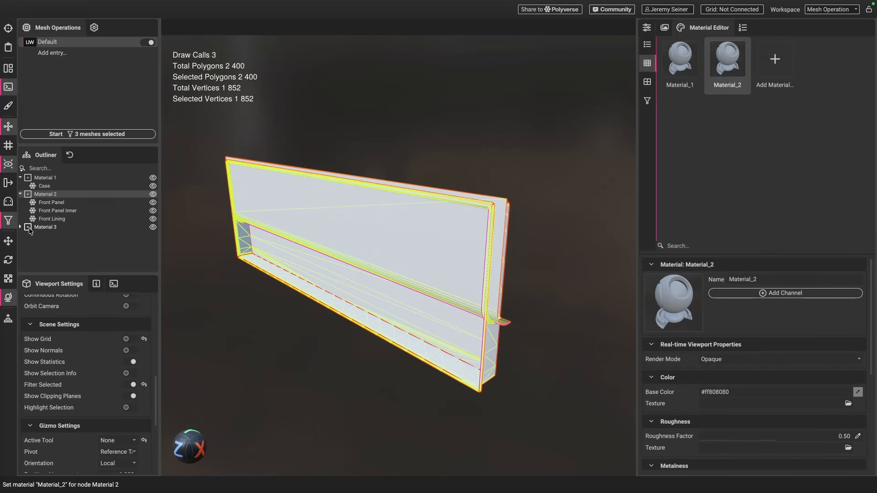
# Create a material named Material_3 and assign it to the meshes of the Material 3 group
pyautogui.click(45, 227)
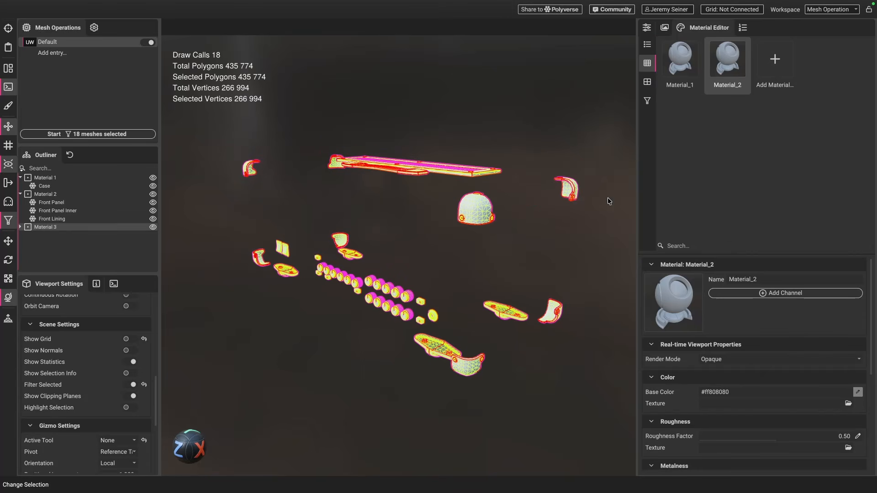
pyautogui.click(779, 62)
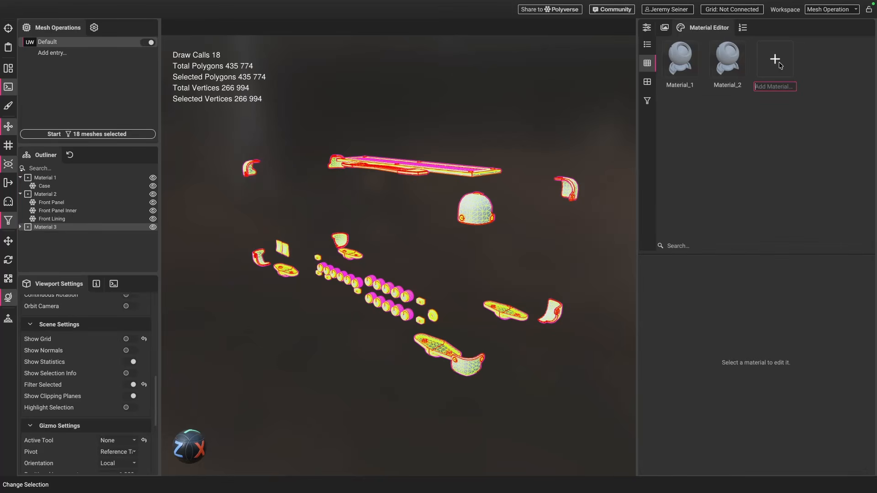
pyautogui.write('Material_3')
pyautogui.press('Return')
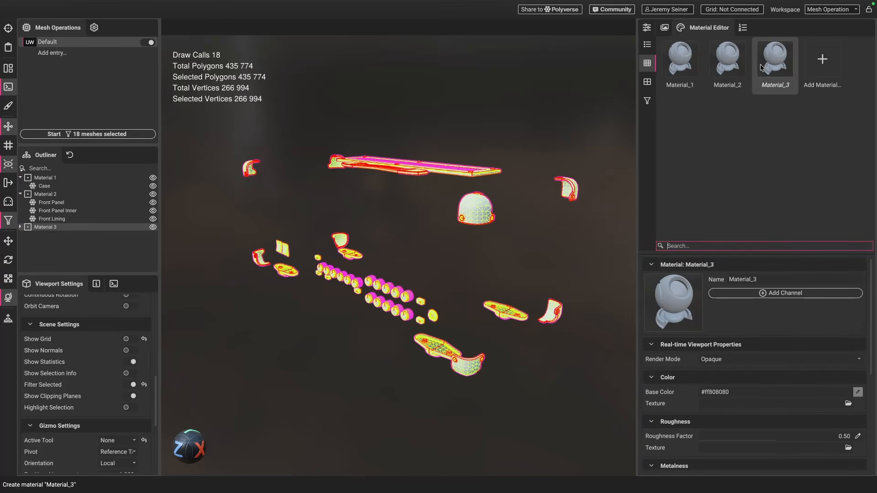
pyautogui.rightClick(774, 63)
pyautogui.click(778, 79)
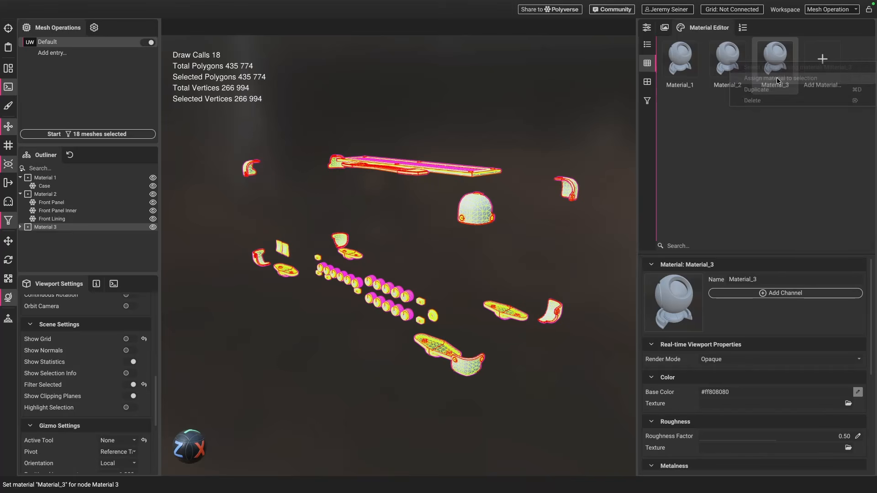
pyautogui.click(693, 174)
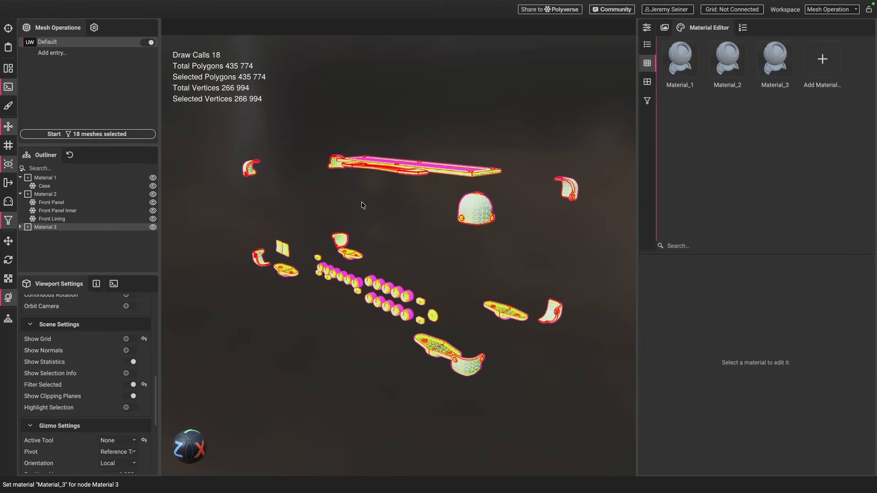
# Show the whole amp again and highlight the Material 1, Material 2 and Material 3 groups in turn to check them
pyautogui.click(252, 302)
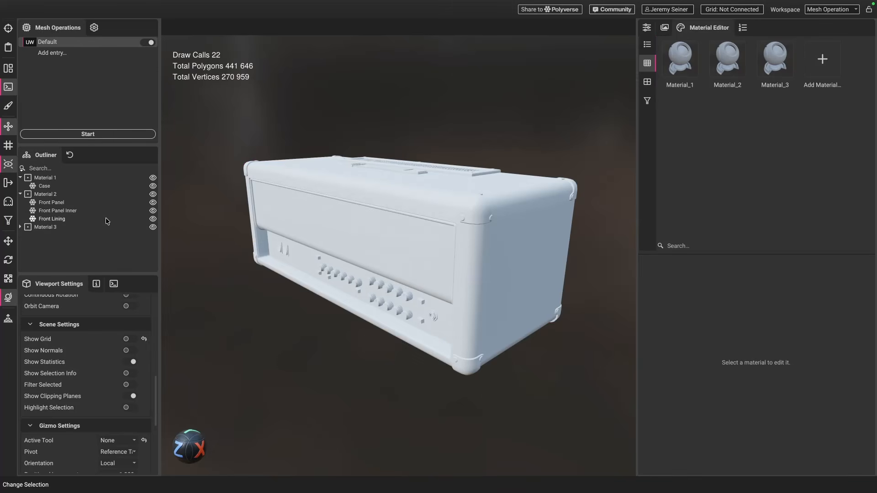
pyautogui.click(47, 178)
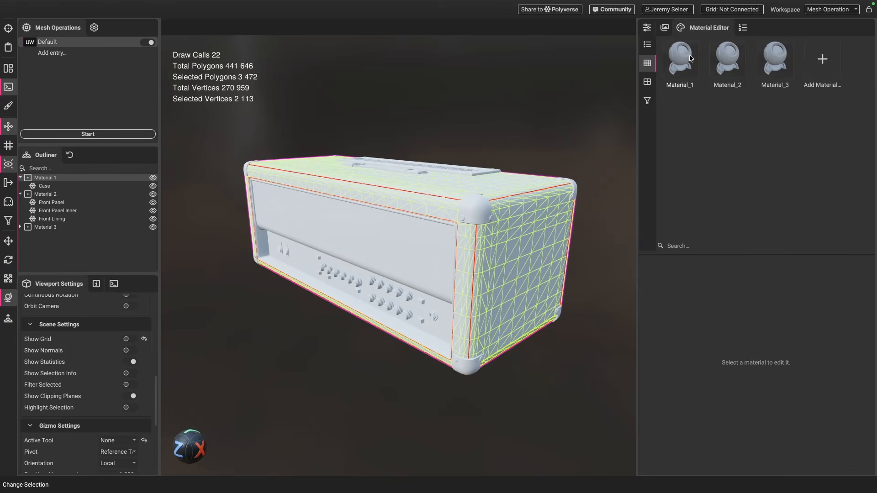
pyautogui.moveTo(491, 221); pyautogui.dragTo(419, 170)
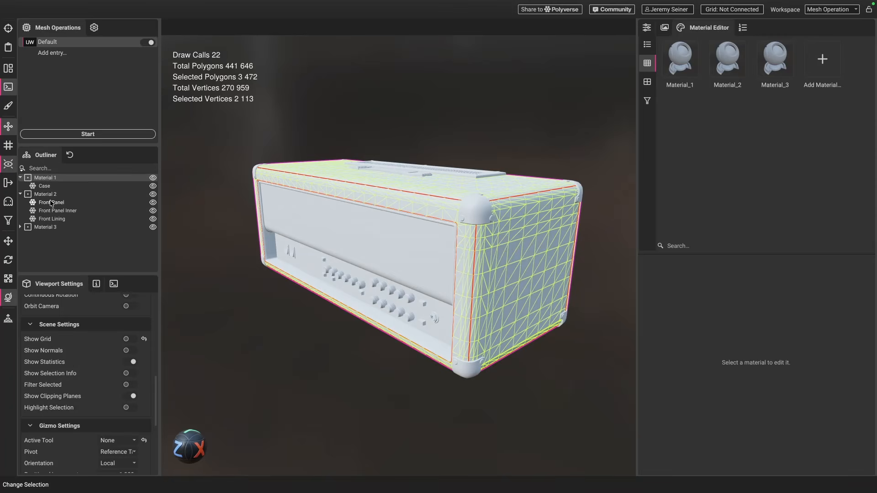
pyautogui.click(452, 213)
pyautogui.moveTo(434, 231); pyautogui.dragTo(431, 223)
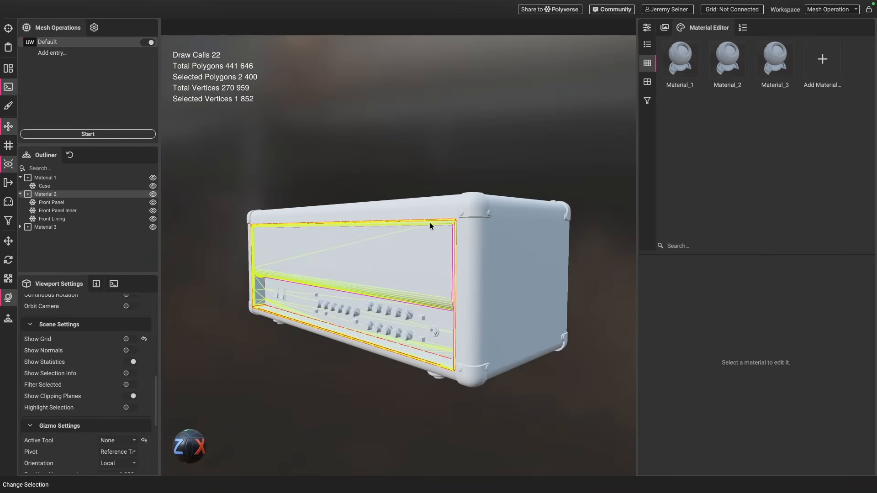
pyautogui.click(46, 227)
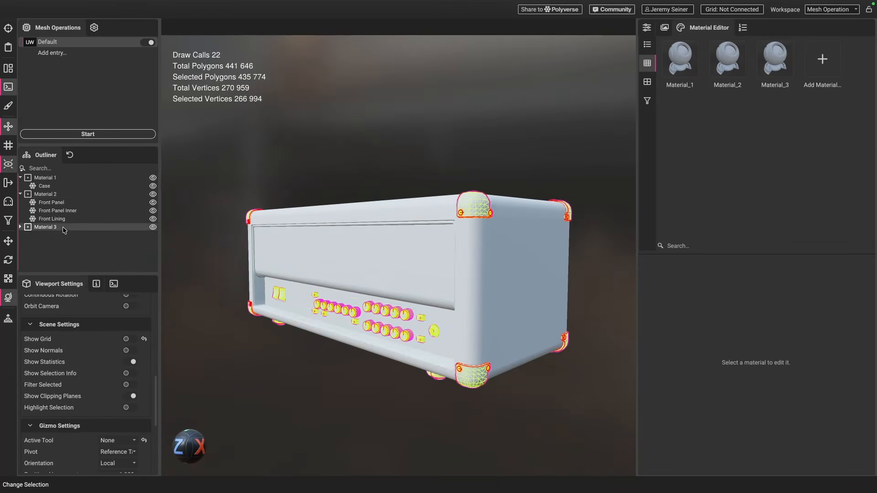
pyautogui.moveTo(441, 301)
pyautogui.mouseDown()
pyautogui.moveTo(432, 306)
pyautogui.moveTo(433, 292)
pyautogui.mouseUp()
# Show the UV Unwrap operation settings and isolate the case mesh of the Material 1 group with the selection filter
pyautogui.click(648, 29)
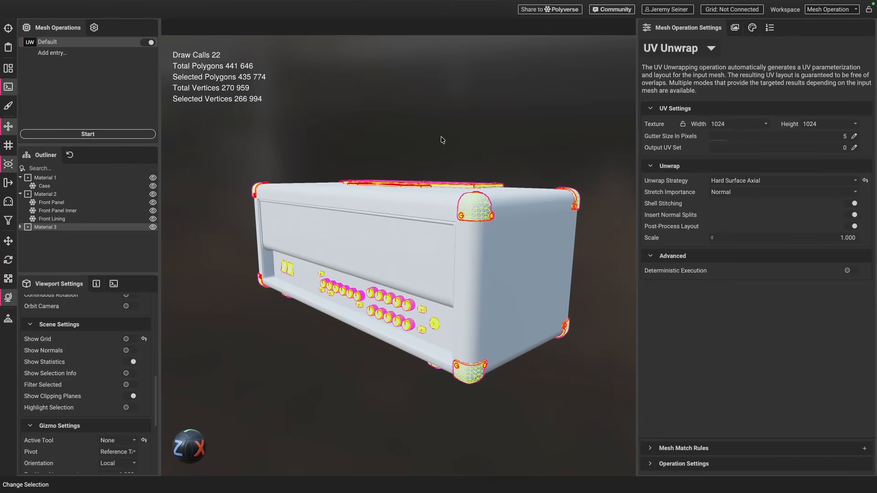
pyautogui.click(50, 179)
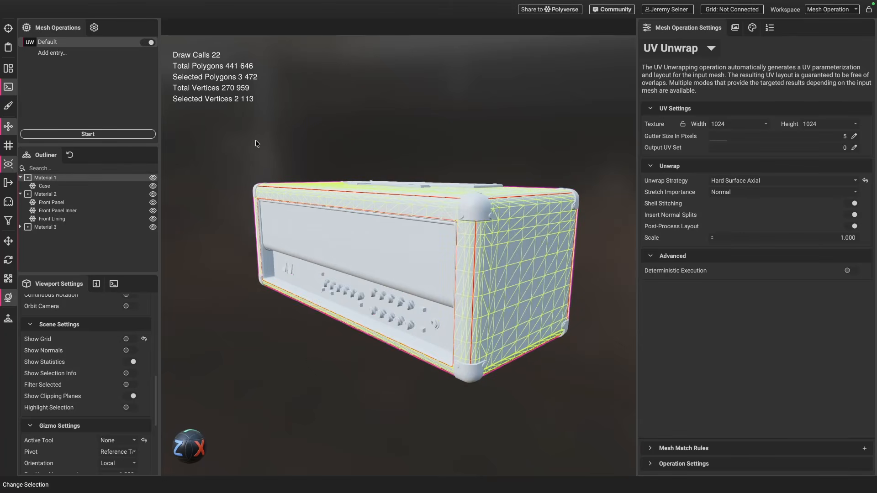
pyautogui.click(8, 220)
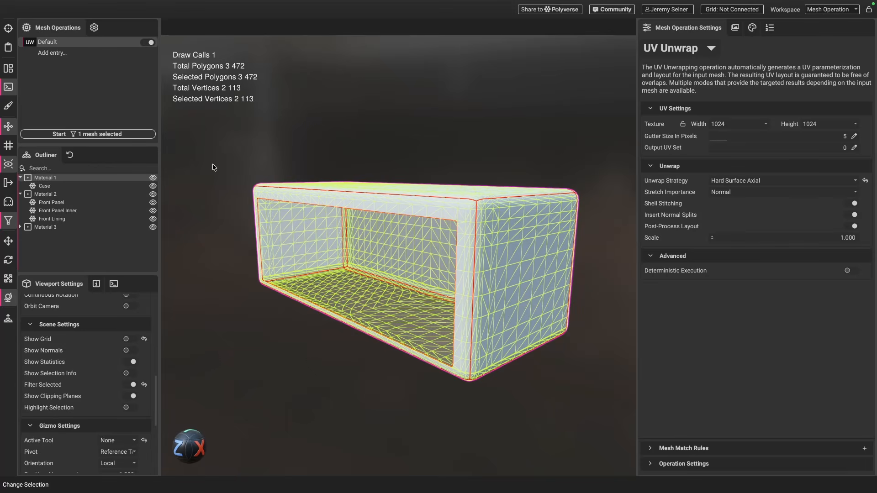
pyautogui.click(707, 44)
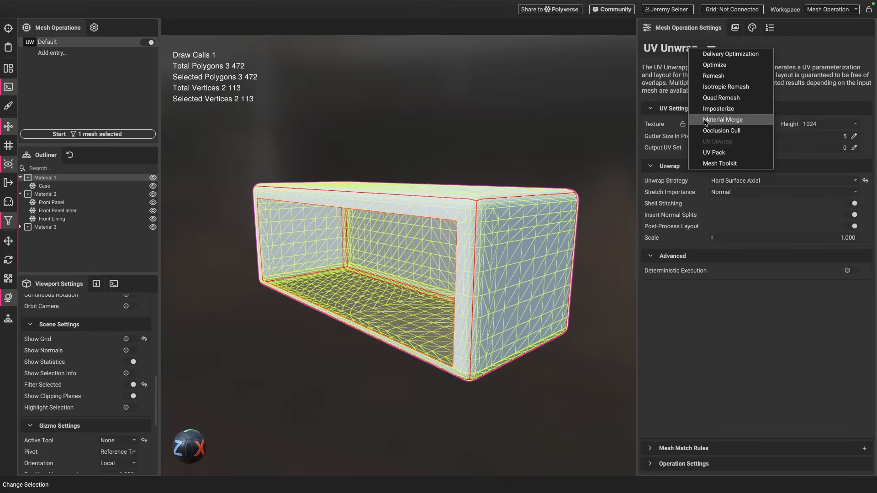
pyautogui.click(667, 89)
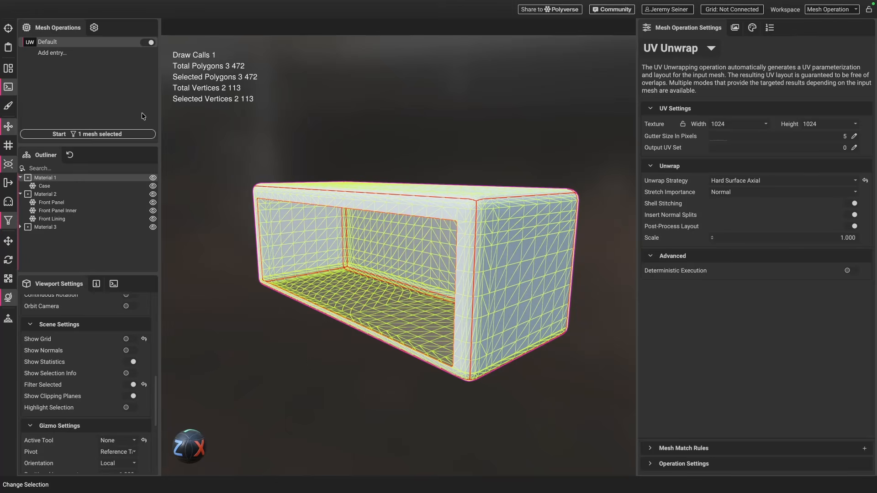
# Turn off Append Name As Suffix in the mesh operation profile settings
pyautogui.click(97, 28)
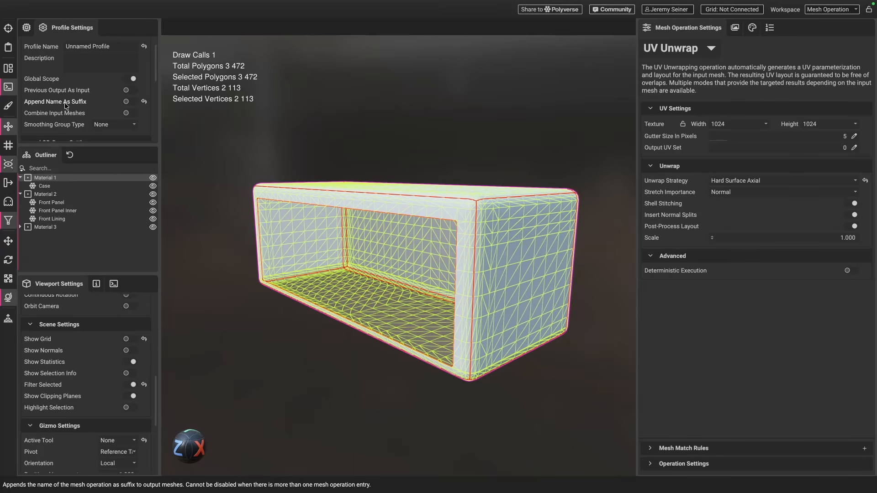
pyautogui.click(130, 103)
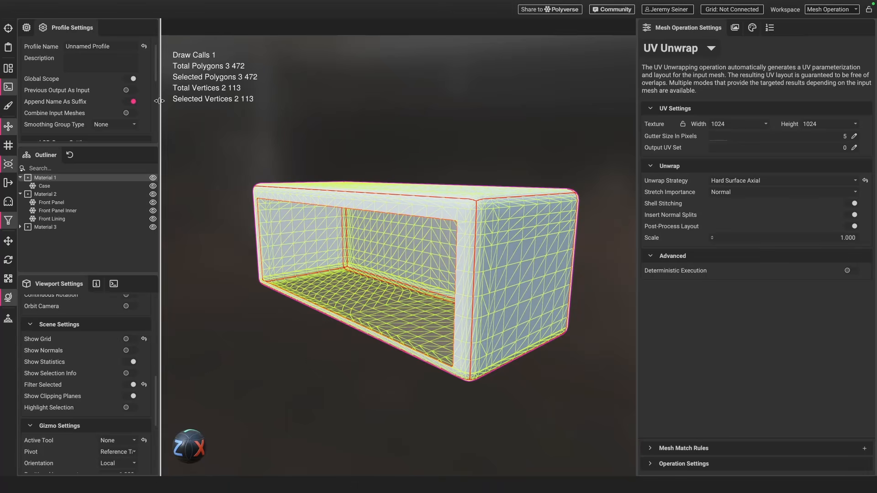
pyautogui.click(134, 103)
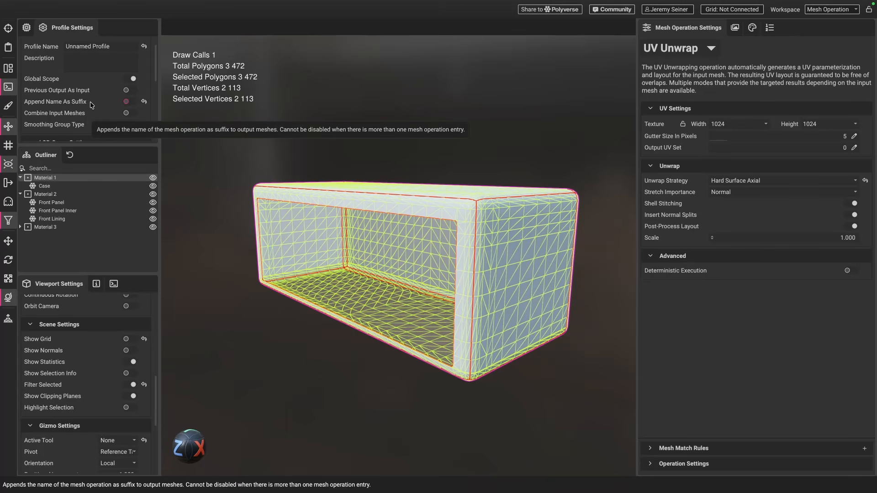
pyautogui.click(26, 27)
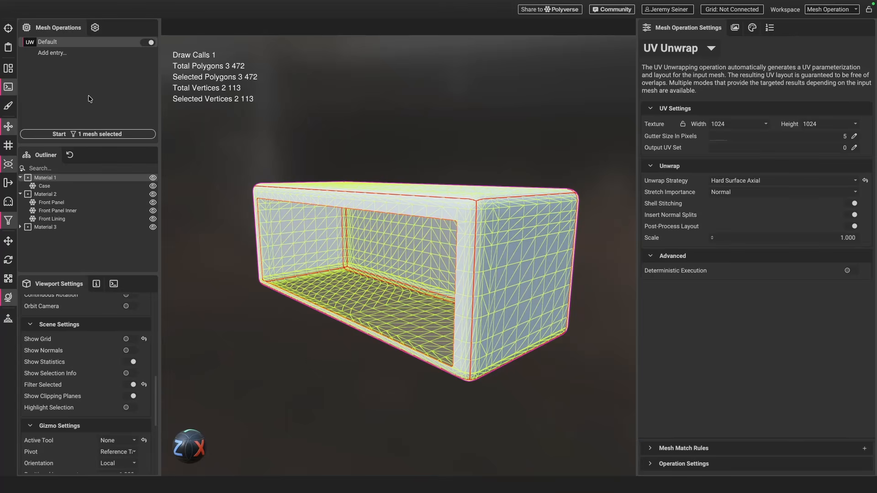
pyautogui.click(95, 28)
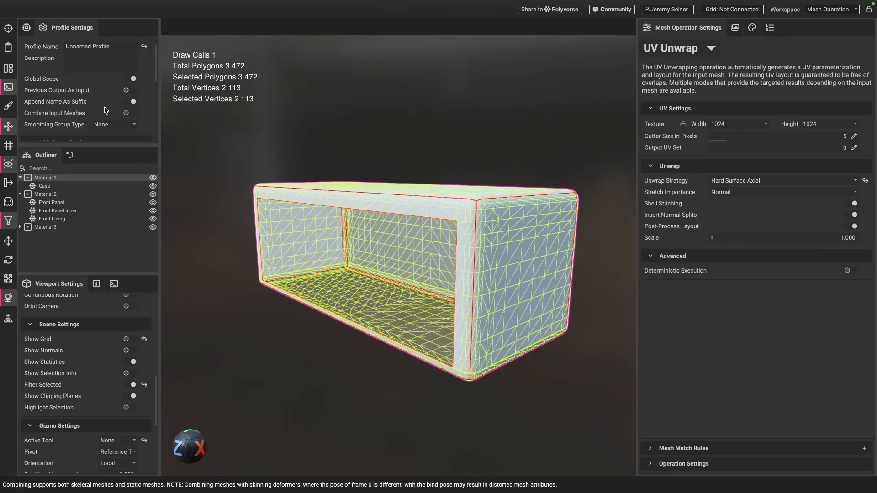
pyautogui.click(131, 101)
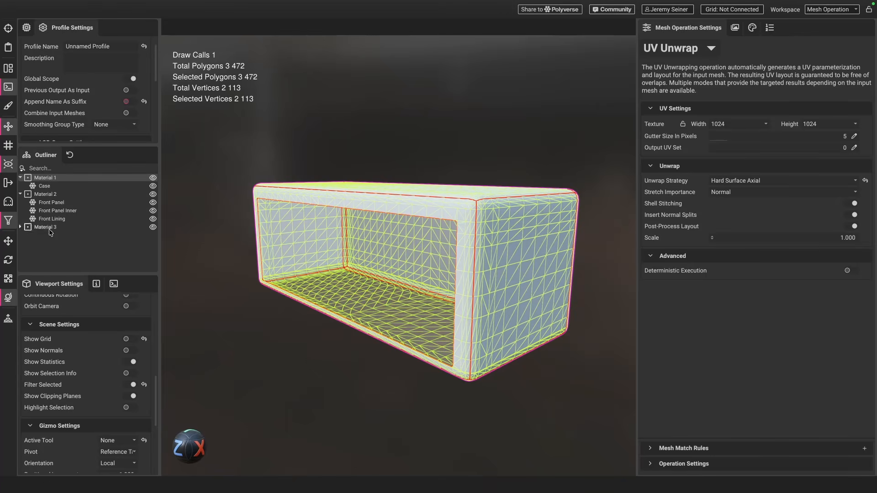
pyautogui.click(26, 27)
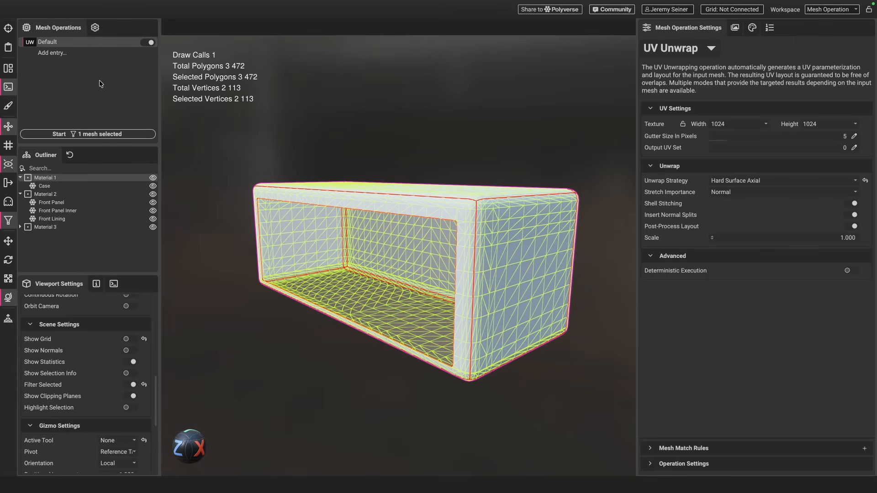
# Run UV Unwrap with the Hard Surface Axial strategy on the isolated case mesh only, proceeding with mesh filtering enabled
pyautogui.click(699, 48)
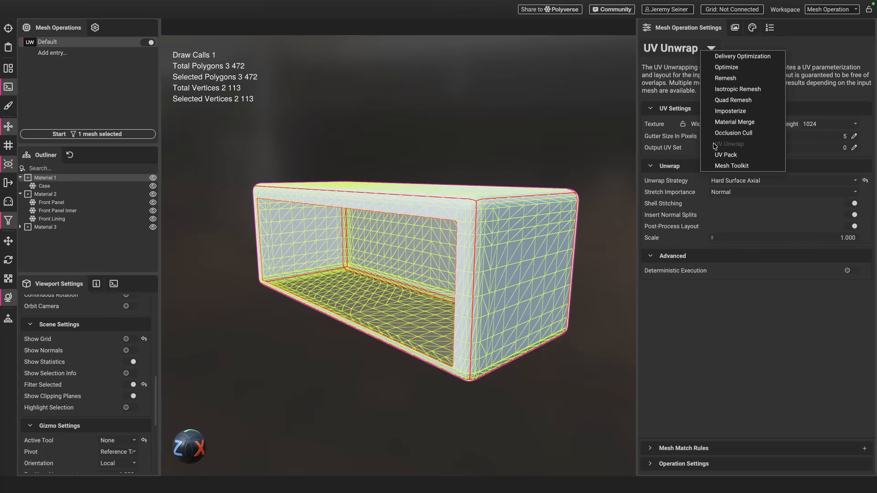
pyautogui.click(672, 82)
pyautogui.click(734, 183)
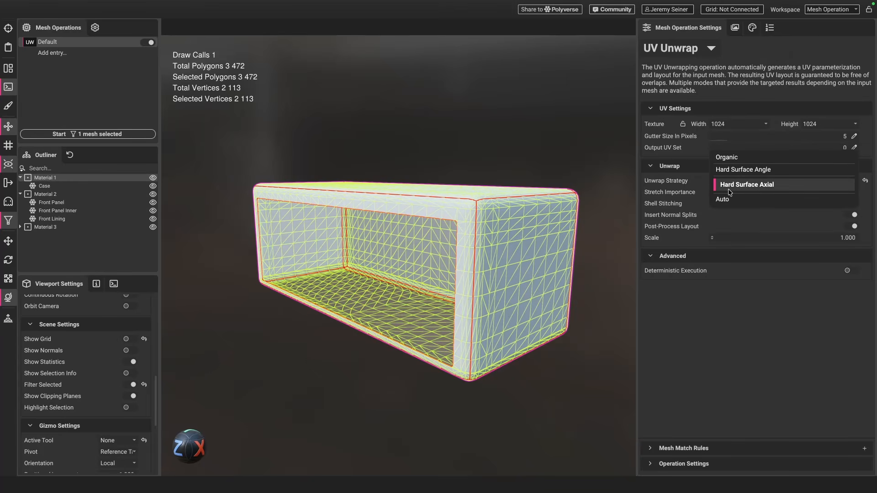
pyautogui.click(763, 188)
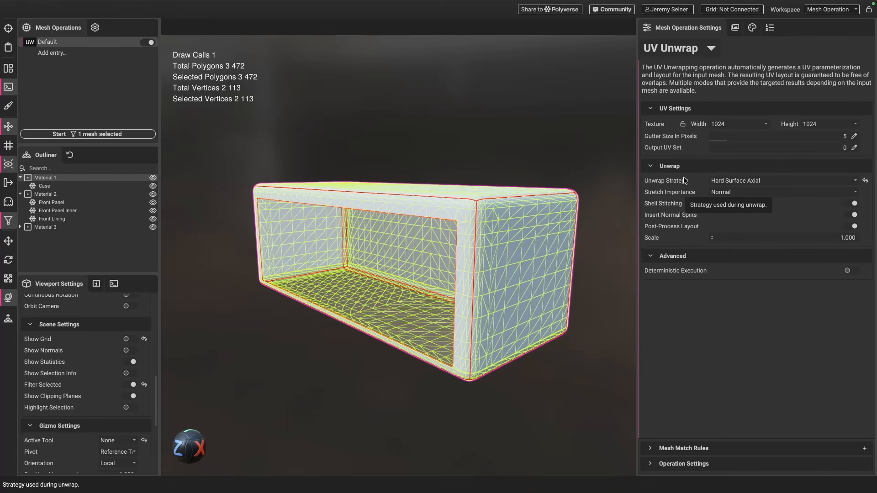
pyautogui.click(750, 181)
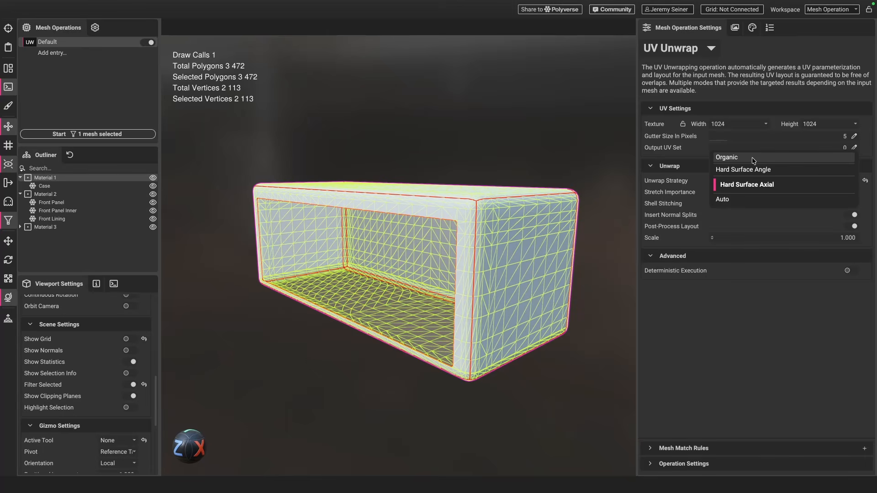
pyautogui.click(689, 313)
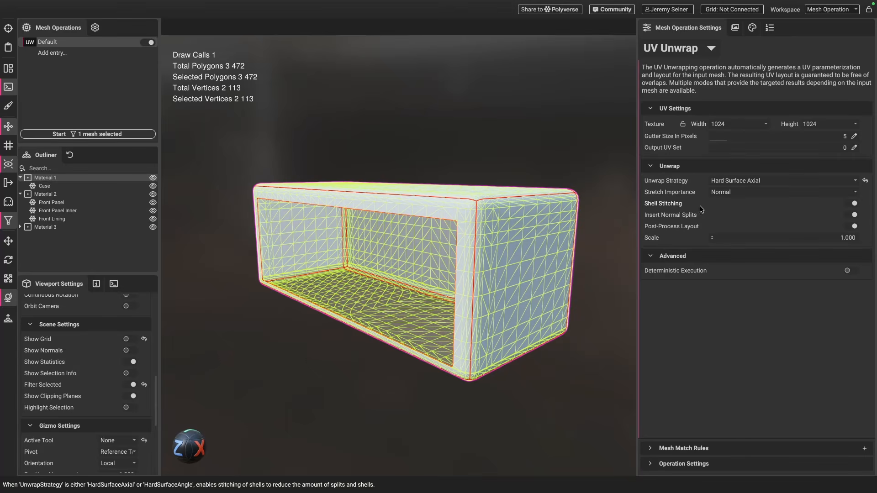
pyautogui.click(86, 135)
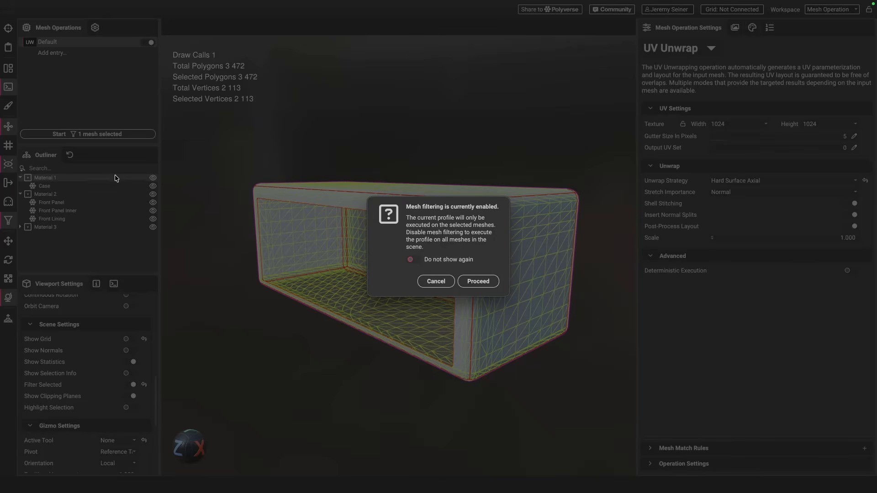
pyautogui.click(484, 283)
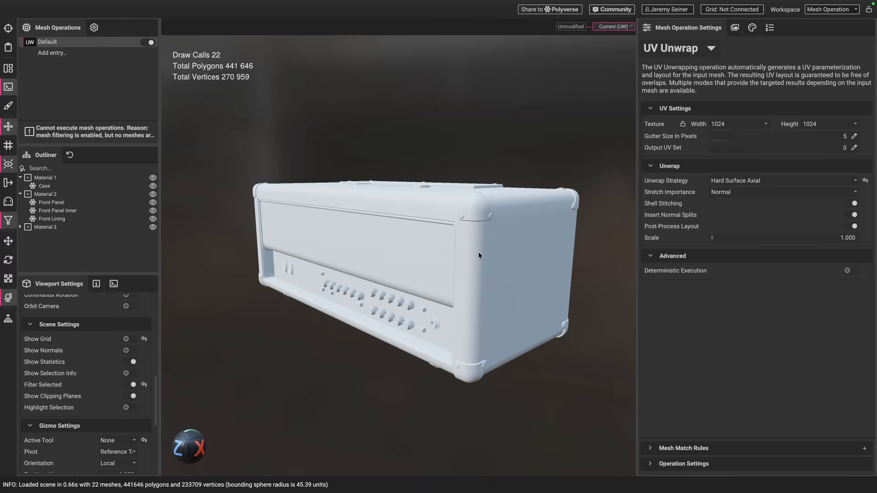
# Select the Material 1 group and inspect its unwrapped layout in an enlarged UV Viewer, then hide the viewer
pyautogui.click(60, 178)
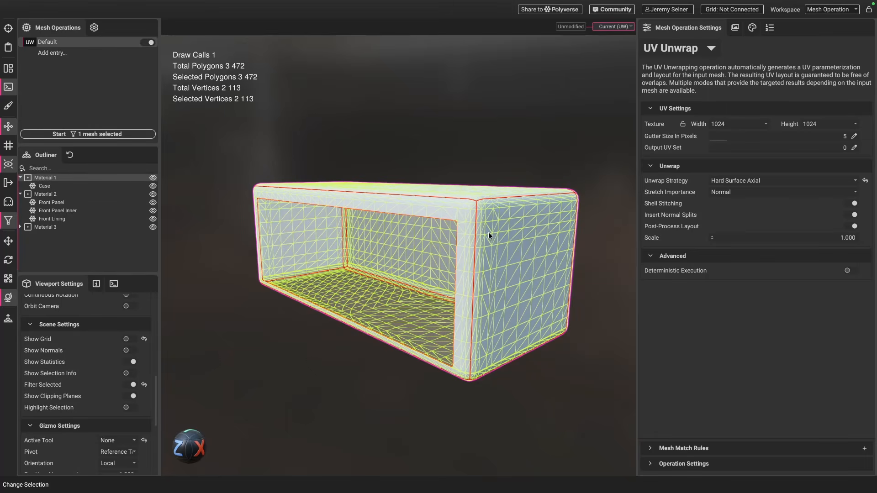
pyautogui.hotkey('ctrl', 'u')
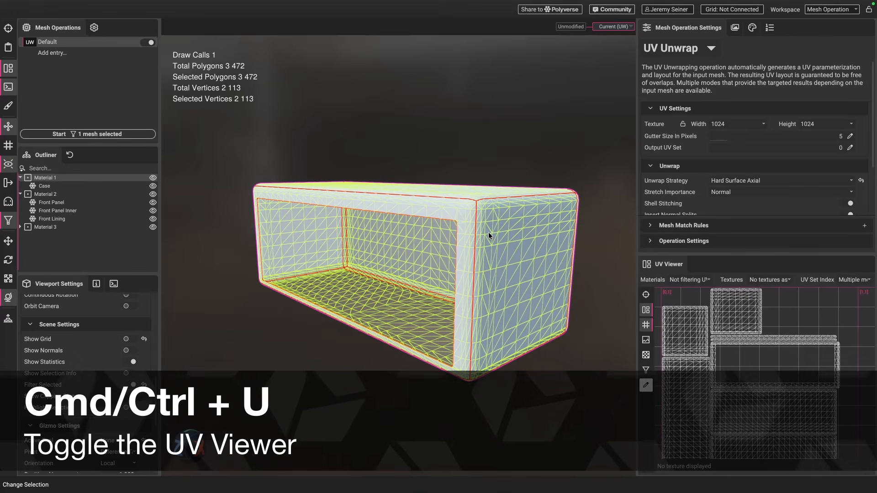
pyautogui.moveTo(729, 254); pyautogui.dragTo(731, 203)
pyautogui.click(728, 347)
pyautogui.press('f')
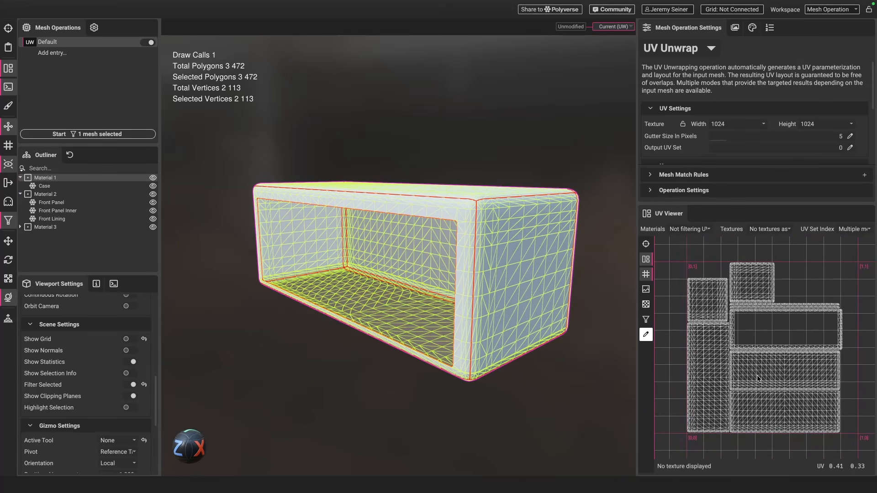
pyautogui.press('u')
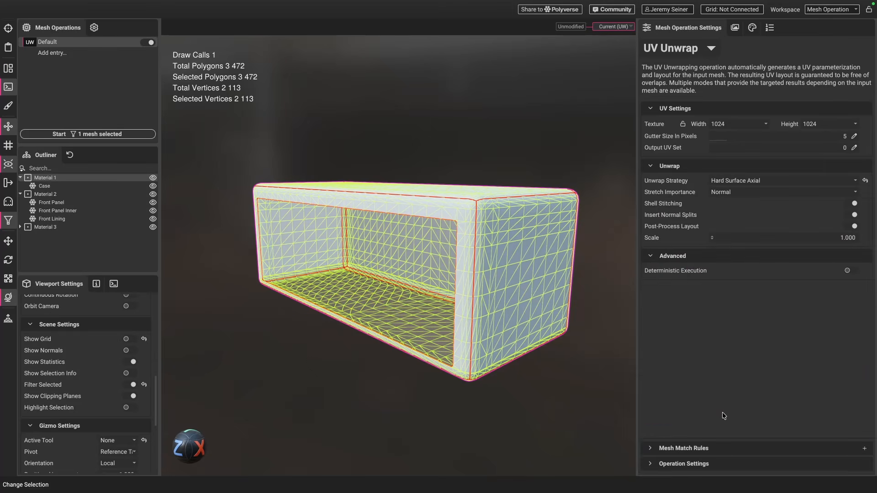
# Run UV Unwrap with the Hard Surface Axial strategy on the Material 2 group only, accepting mesh filtering and reprocessing
pyautogui.click(77, 195)
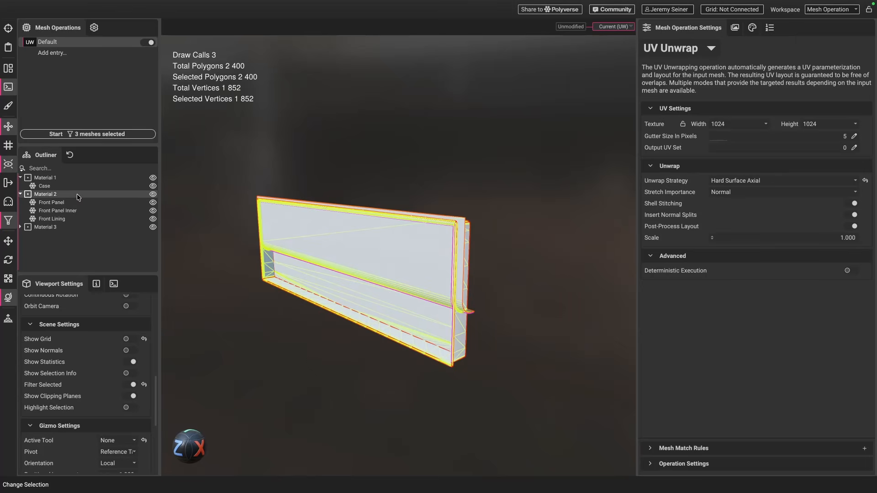
pyautogui.click(44, 132)
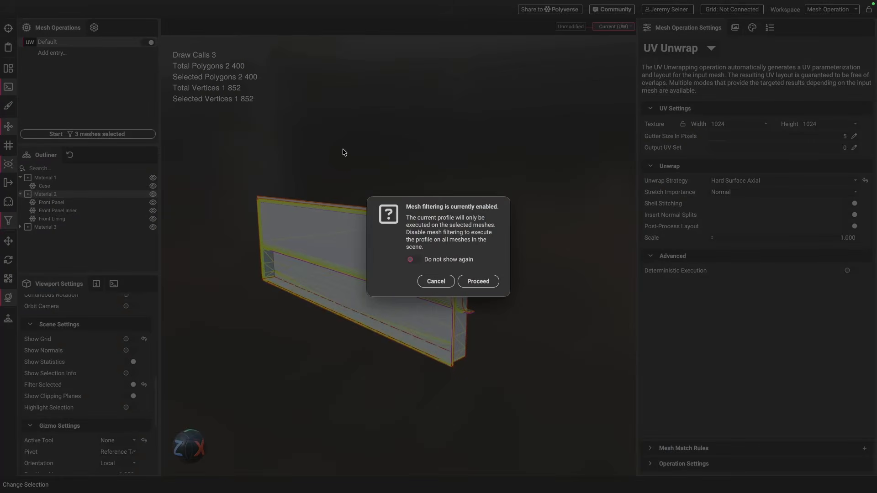
pyautogui.click(483, 282)
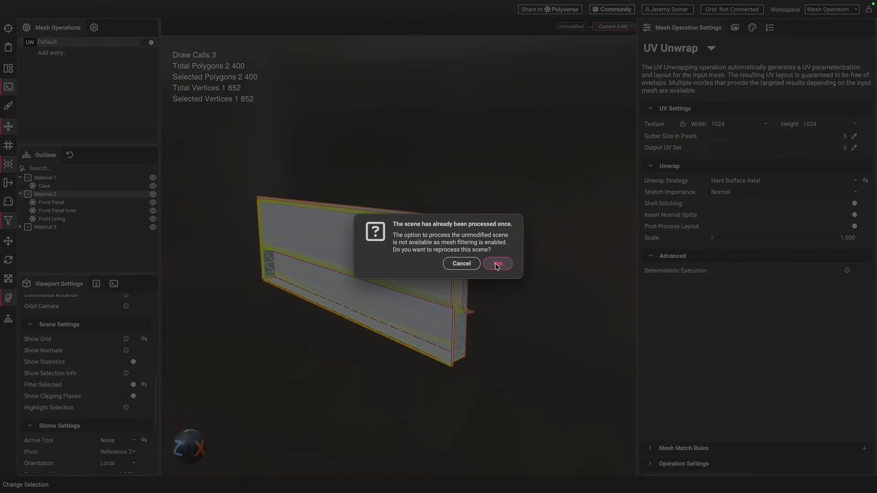
pyautogui.click(496, 264)
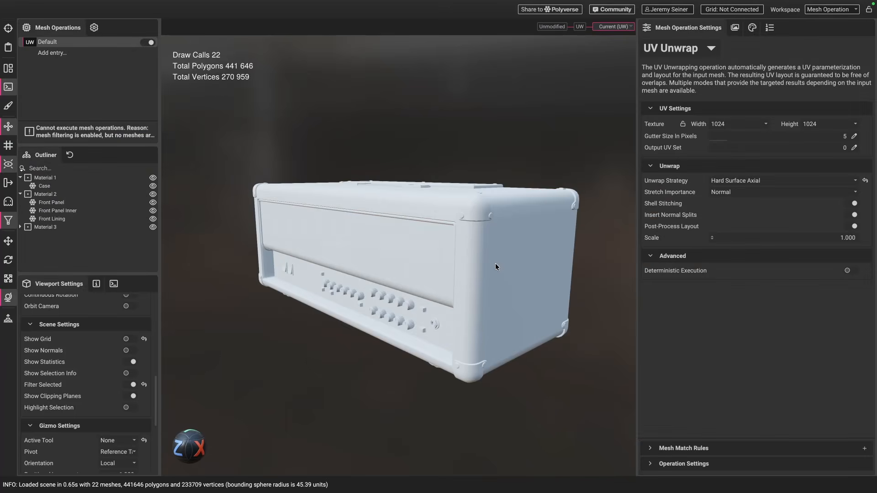
# Check the Material 2 group's new UV layout in the UV Viewer, then hide the viewer
pyautogui.press('u')
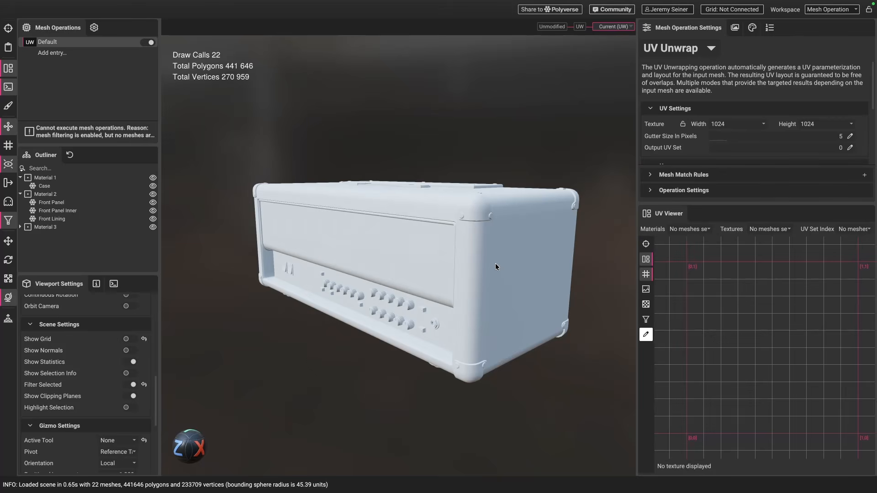
pyautogui.click(73, 194)
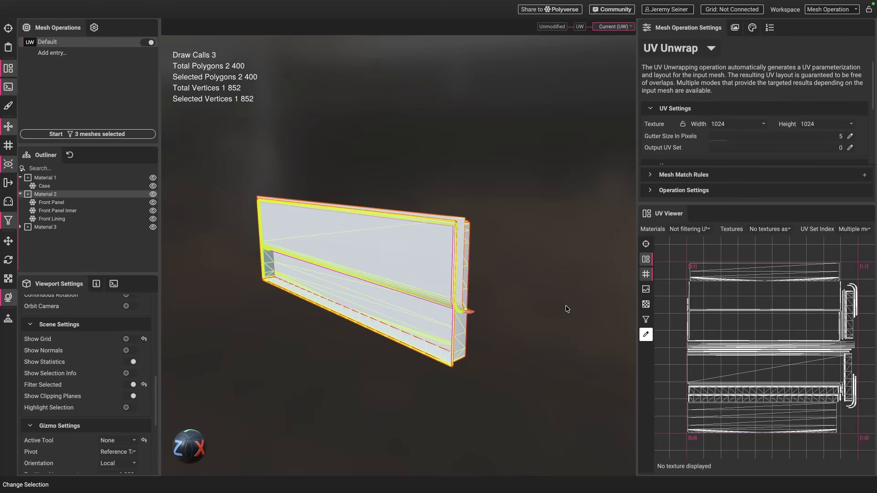
pyautogui.press('u')
# Run UV Unwrap with the Hard Surface Axial strategy on the Material 3 group only, accepting mesh filtering and reprocessing
pyautogui.click(70, 229)
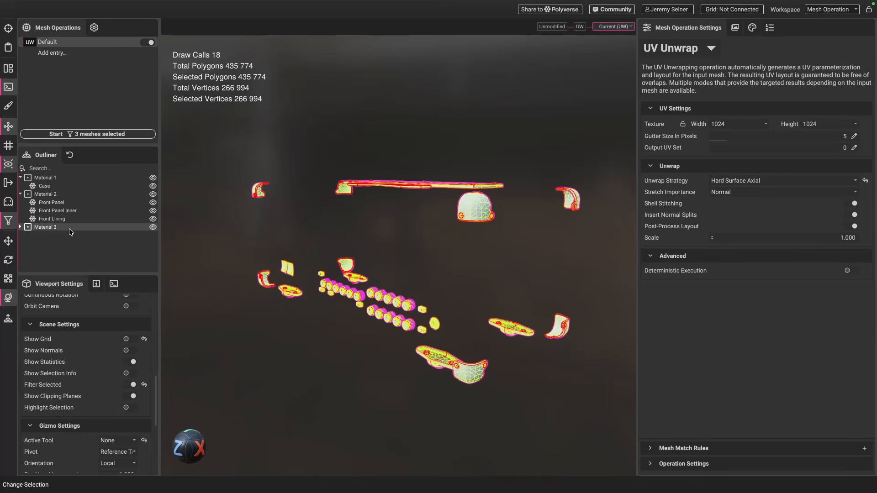
pyautogui.click(98, 134)
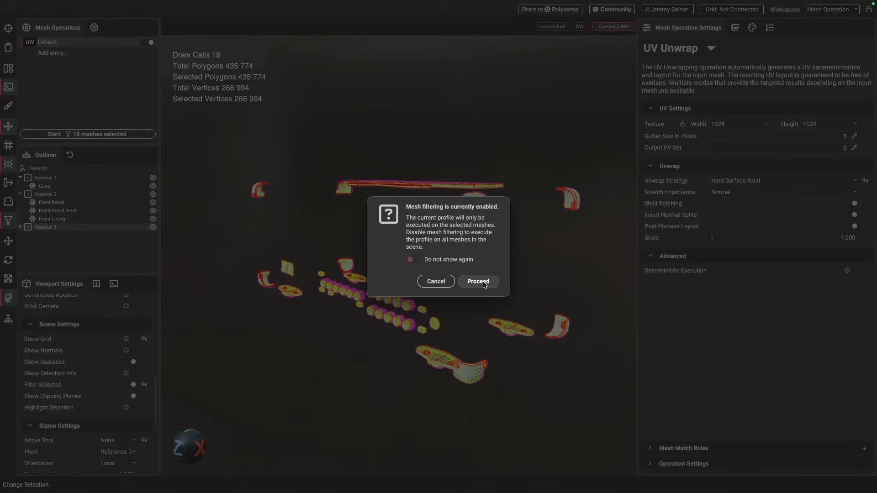
pyautogui.click(490, 282)
pyautogui.click(499, 261)
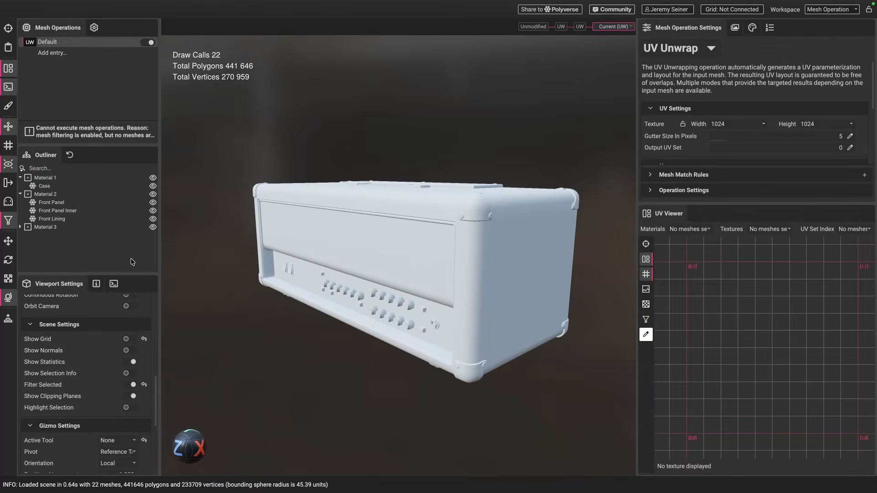
# Select the Material 3 group and examine its UV layout up close in the UV Viewer
pyautogui.click(52, 230)
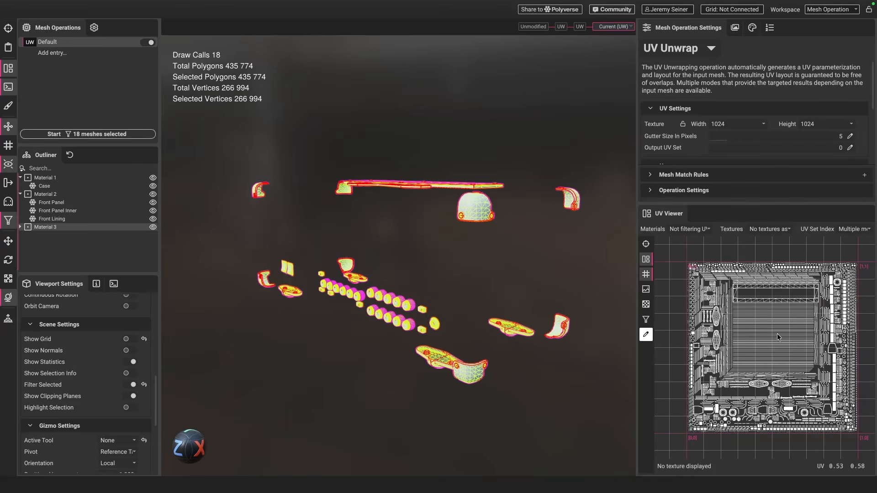
pyautogui.moveTo(778, 346); pyautogui.dragTo(778, 345, button='right')
pyautogui.moveTo(778, 354); pyautogui.dragTo(772, 351, button='middle')
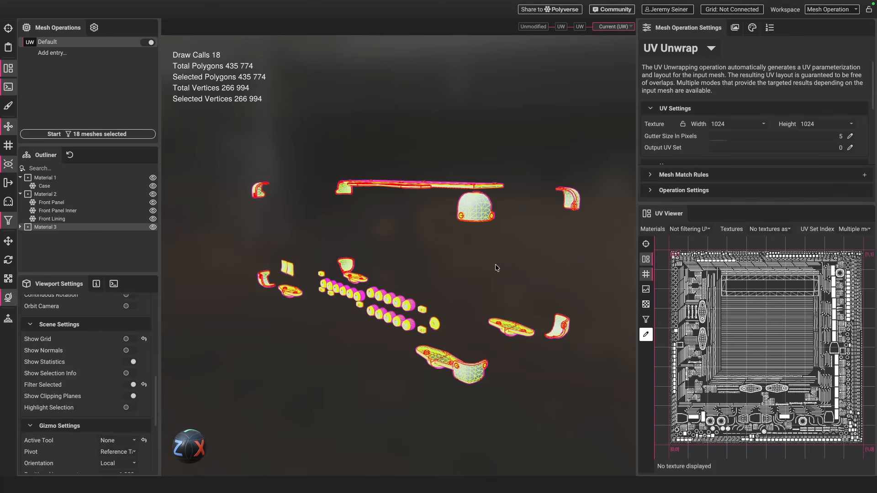
# Turn off the selection filter and compare the UV layouts of Material 1, Material 2 and Material 3, then clear the selection
pyautogui.press('i')
pyautogui.click(442, 123)
pyautogui.moveTo(420, 234); pyautogui.dragTo(418, 255)
pyautogui.click(75, 177)
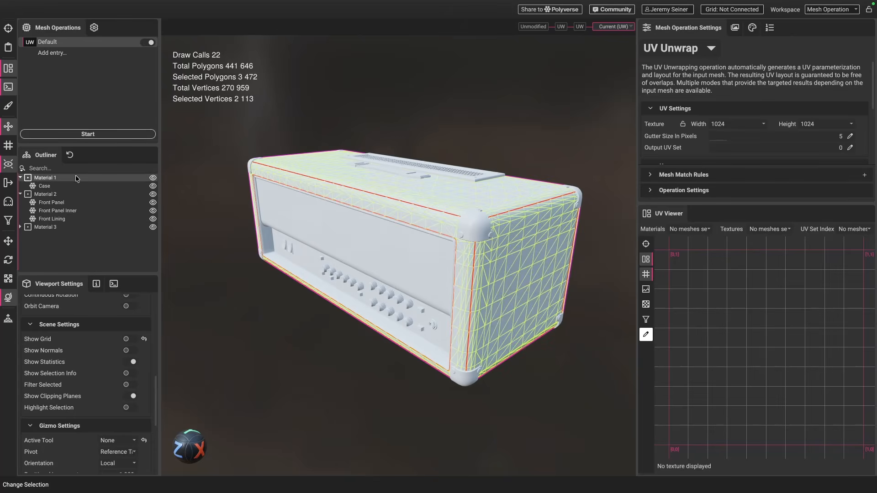
pyautogui.click(50, 194)
pyautogui.click(54, 227)
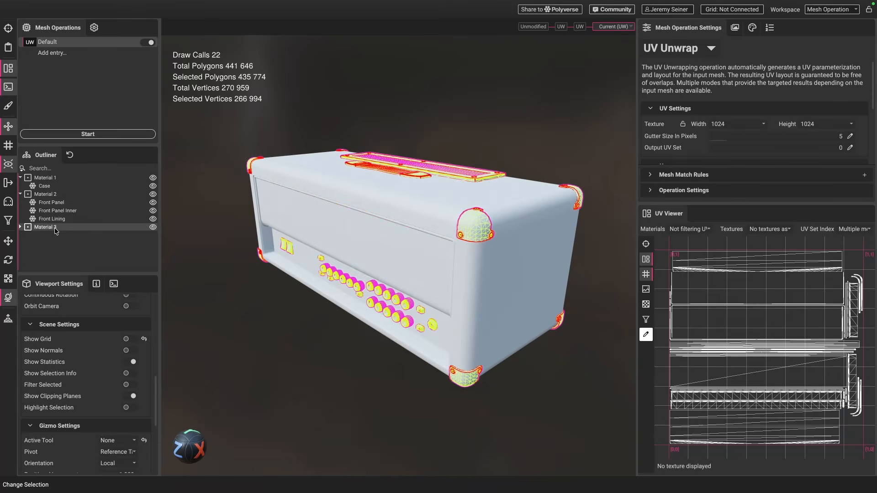
pyautogui.click(46, 194)
pyautogui.click(46, 178)
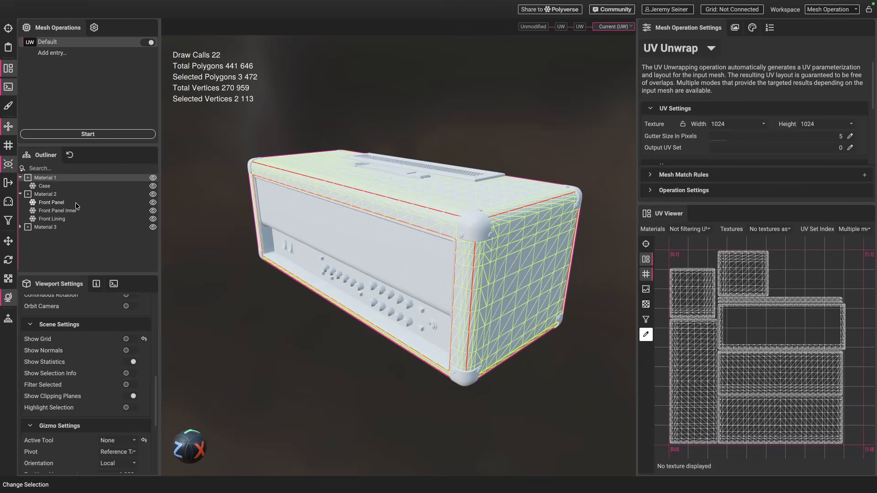
pyautogui.click(214, 254)
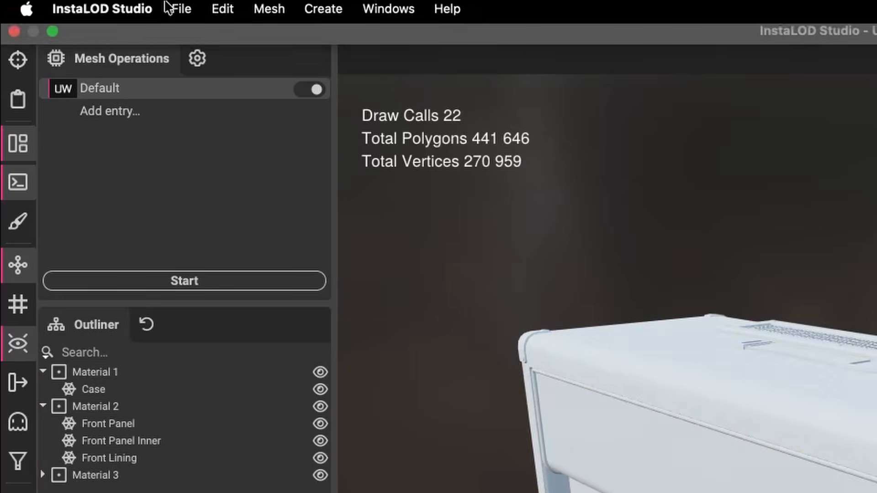
# Export the unwrapped amp and add Amp Multi-Material Unwrapped.fbx to the Amp UDIM package in InstaMAT Studio
pyautogui.click(87, 7)
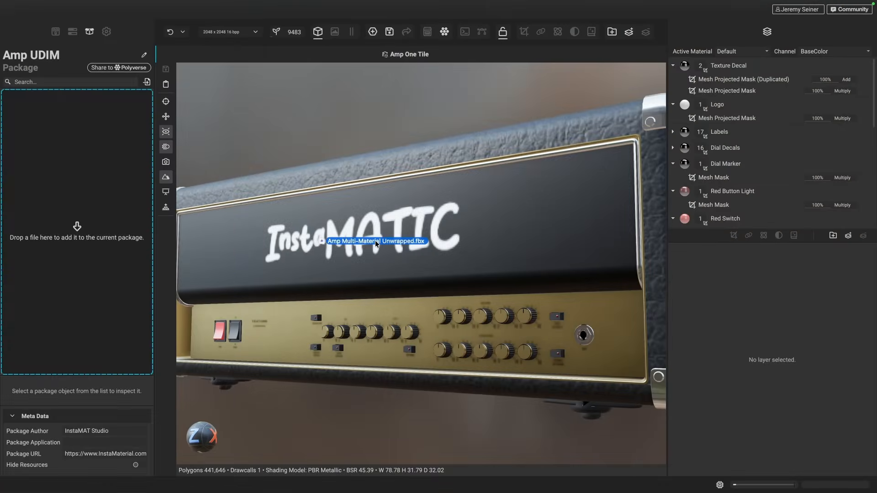
pyautogui.moveTo(375, 240); pyautogui.dragTo(68, 257)
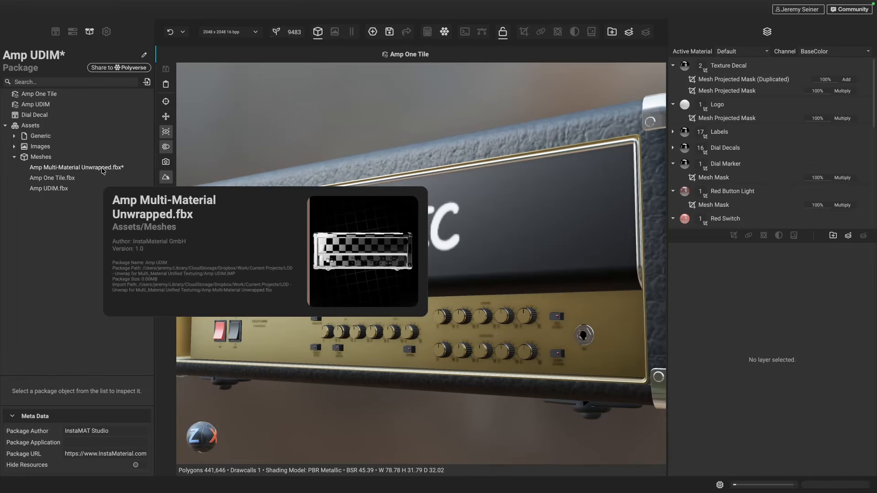
# Start a new Asset Texturing project named Amp Multi-Material Unified with the type Multi-Material (Unified)
pyautogui.click(373, 32)
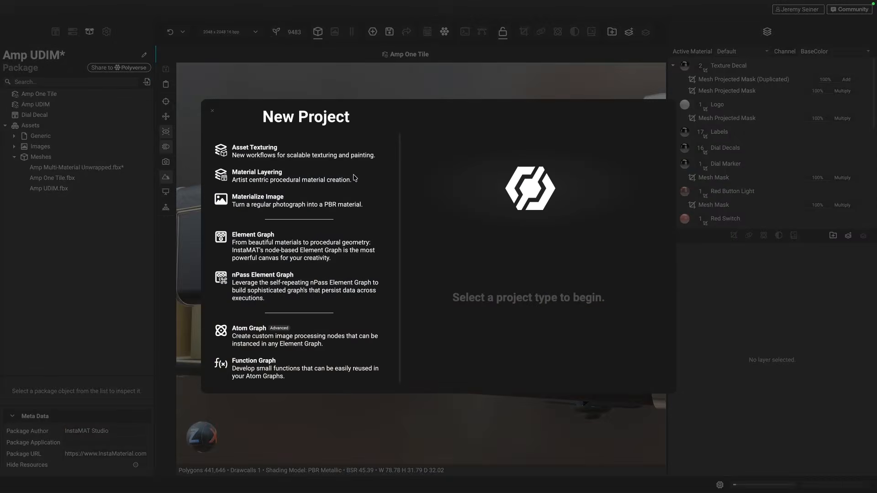
pyautogui.click(350, 148)
pyautogui.click(350, 147)
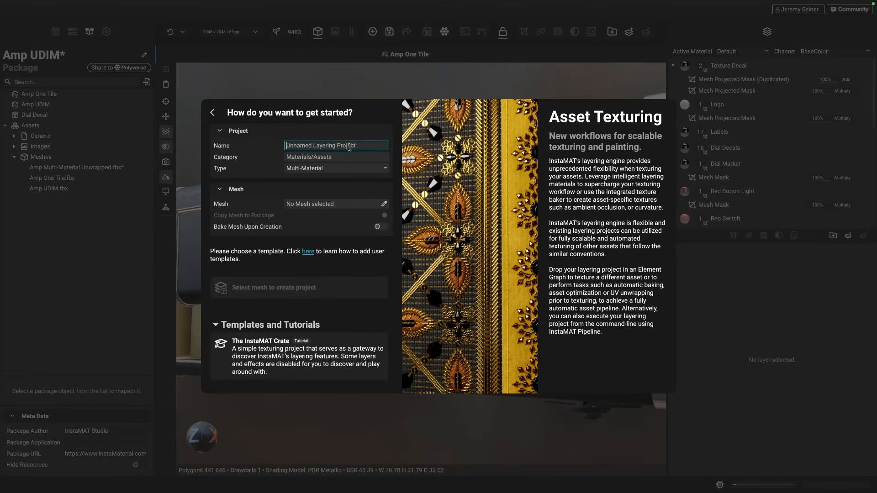
pyautogui.write('Am')
pyautogui.click(320, 169)
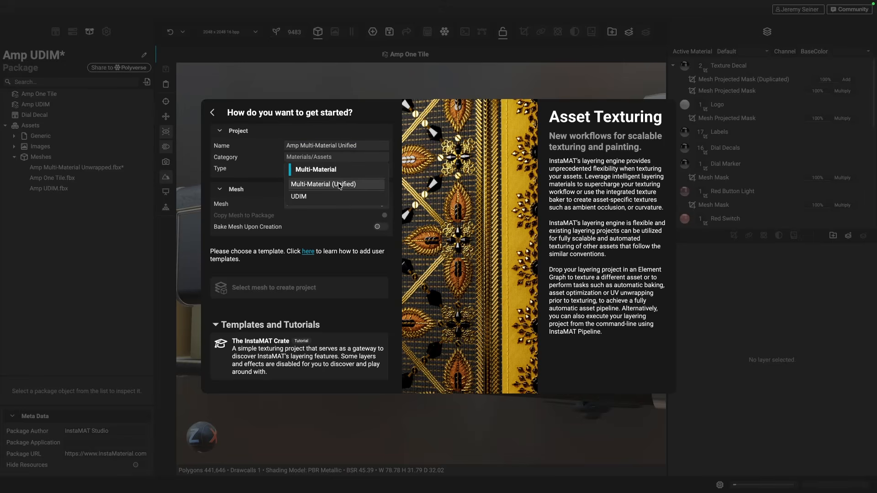
pyautogui.click(339, 185)
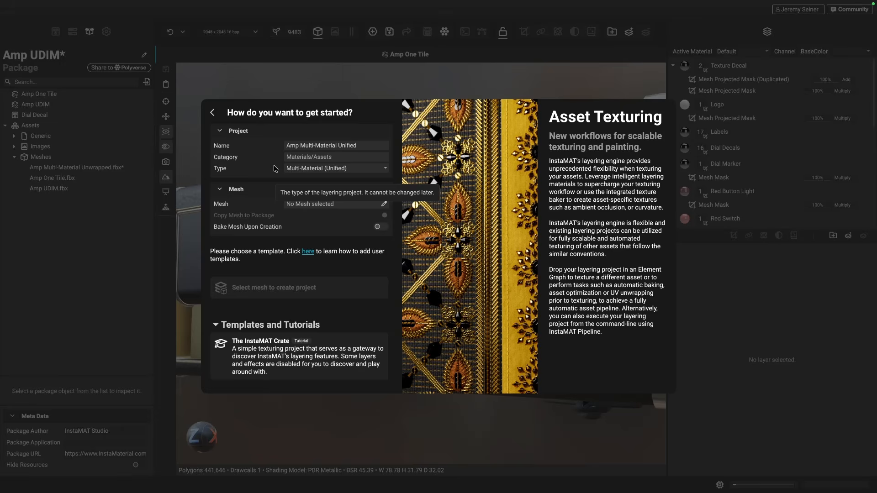
# Assign the package mesh Amp Multi-Material Unwrapped.fbx, enable Bake Mesh Upon Creation and create the project without a template
pyautogui.click(384, 204)
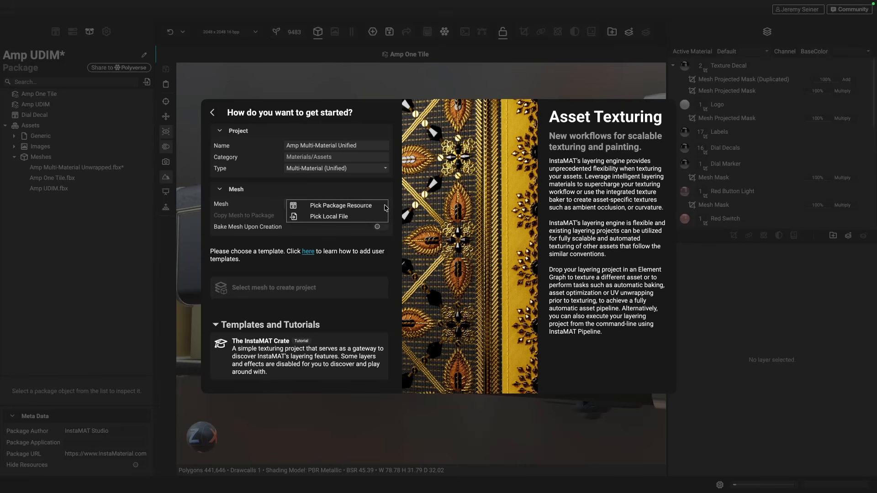
pyautogui.click(352, 206)
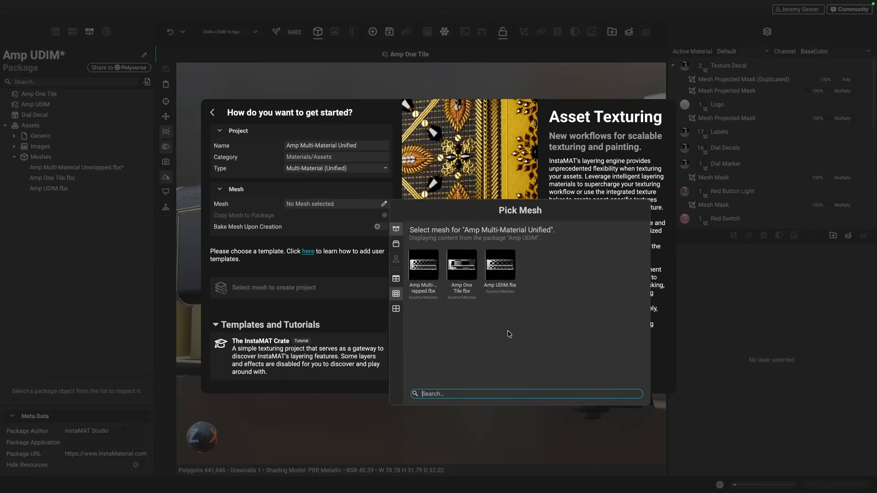
pyautogui.doubleClick(423, 265)
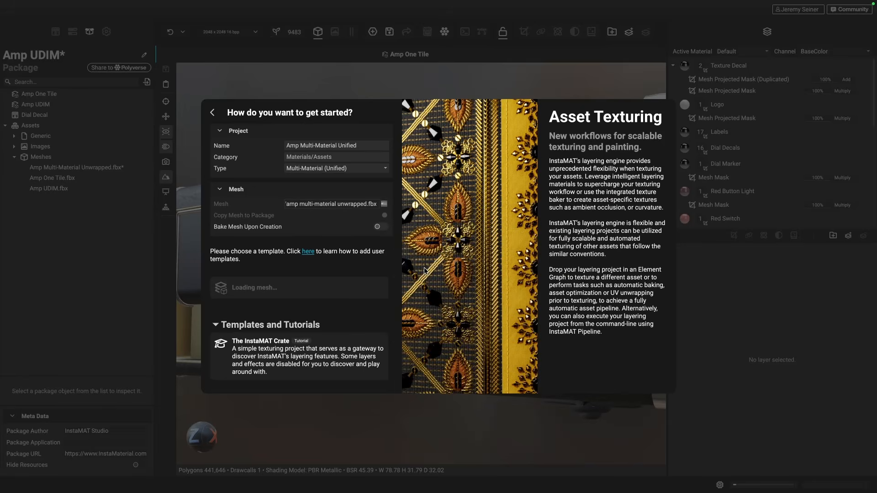
pyautogui.click(381, 227)
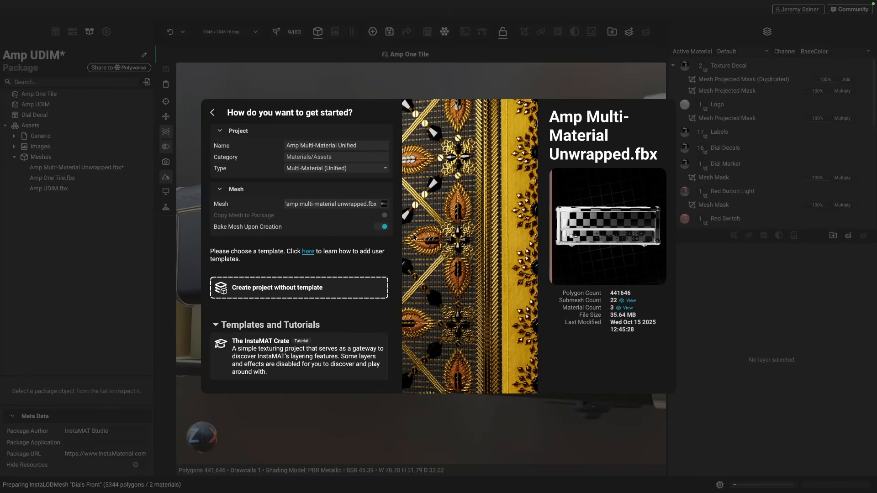
pyautogui.click(286, 293)
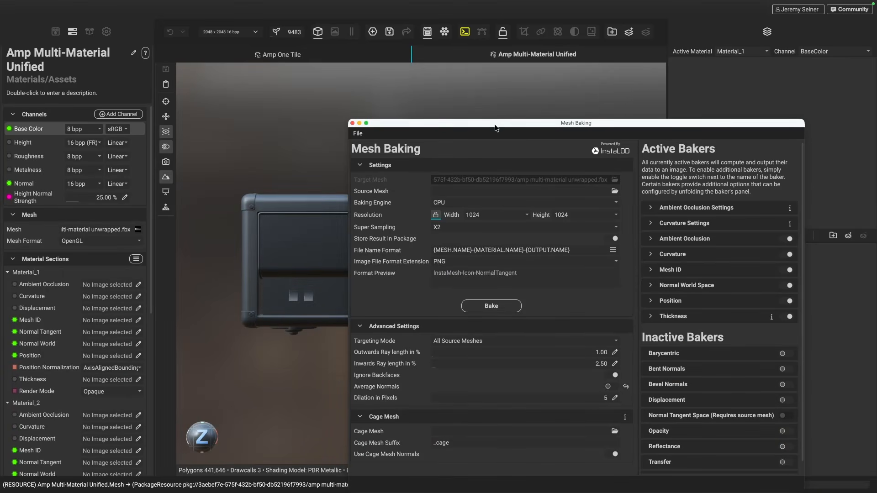
# Set the baking engine to GPU and the bake resolution to 2048 x 2048 in the Mesh Baking settings
pyautogui.moveTo(425, 99); pyautogui.dragTo(399, 78)
pyautogui.click(374, 157)
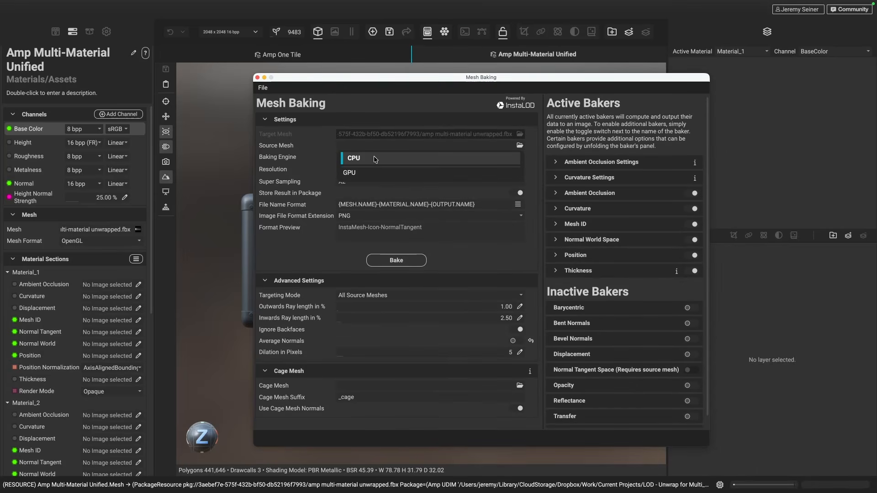
pyautogui.click(392, 173)
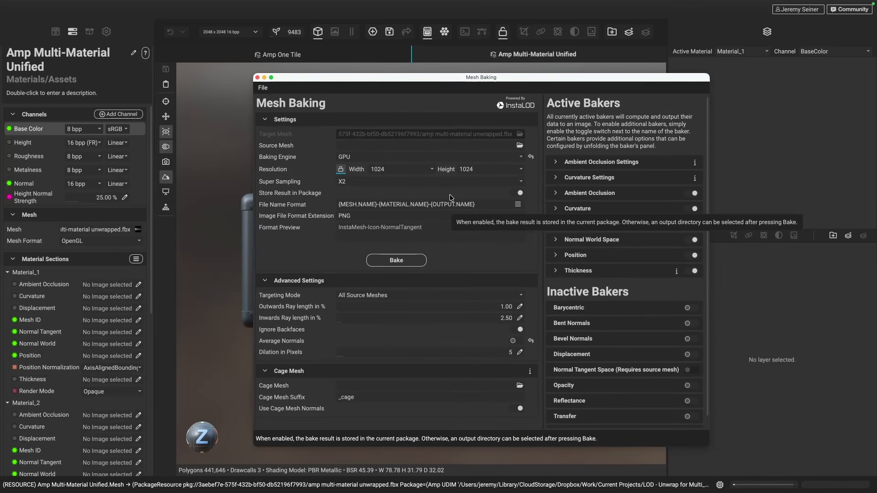
pyautogui.click(409, 170)
pyautogui.click(398, 188)
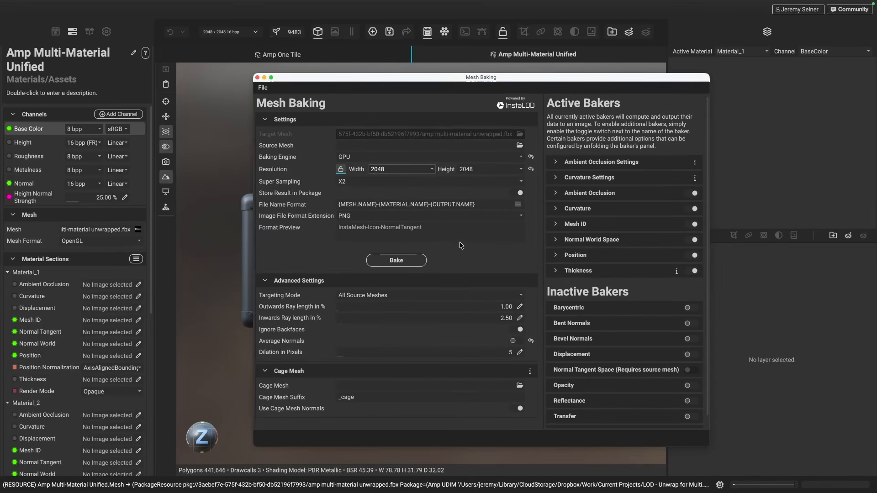
# Bake the amp's mesh maps and close the Mesh Baking window
pyautogui.click(397, 260)
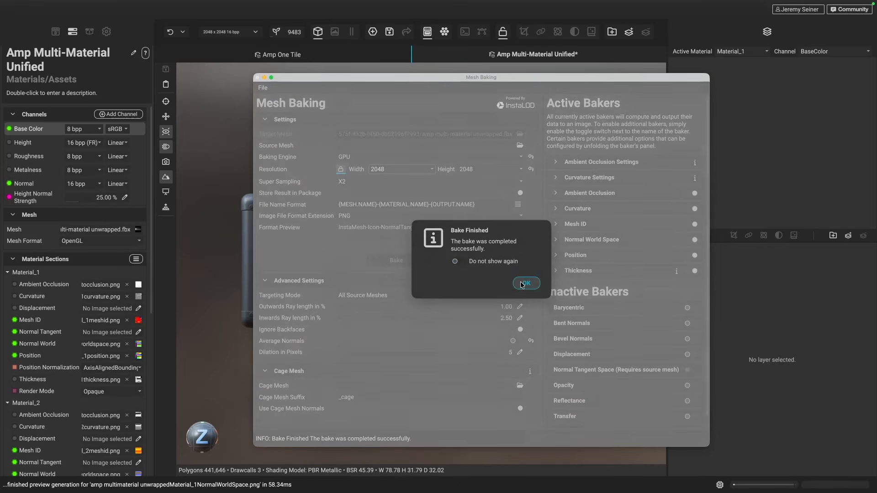
pyautogui.click(526, 284)
pyautogui.click(257, 77)
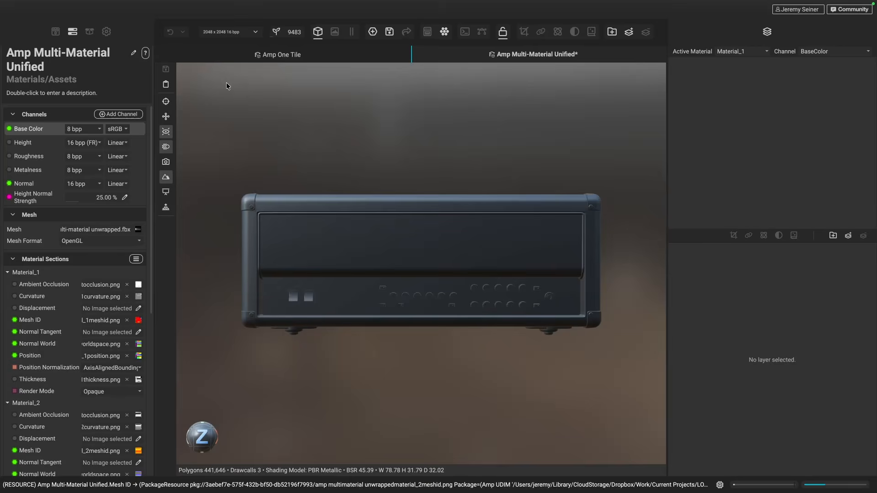
# Add an Ambient Occlusion channel to the Amp Multi-Material Unified project
pyautogui.click(126, 114)
pyautogui.click(128, 115)
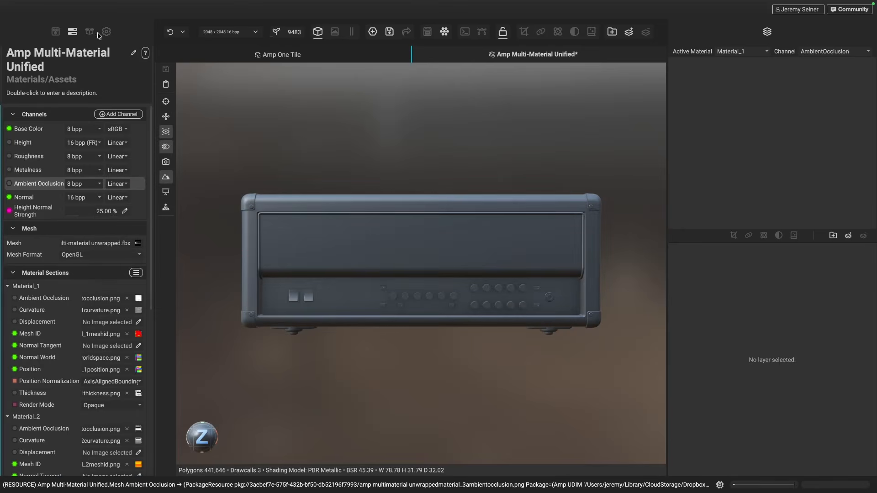
# Bring the Amp One Tile project's layers from the package into the layer stack of Amp Multi-Material Unified, then clear the layer selection
pyautogui.click(90, 32)
pyautogui.keyDown('alt'); pyautogui.moveTo(390, 243); pyautogui.dragTo(370, 246); pyautogui.keyUp('alt')
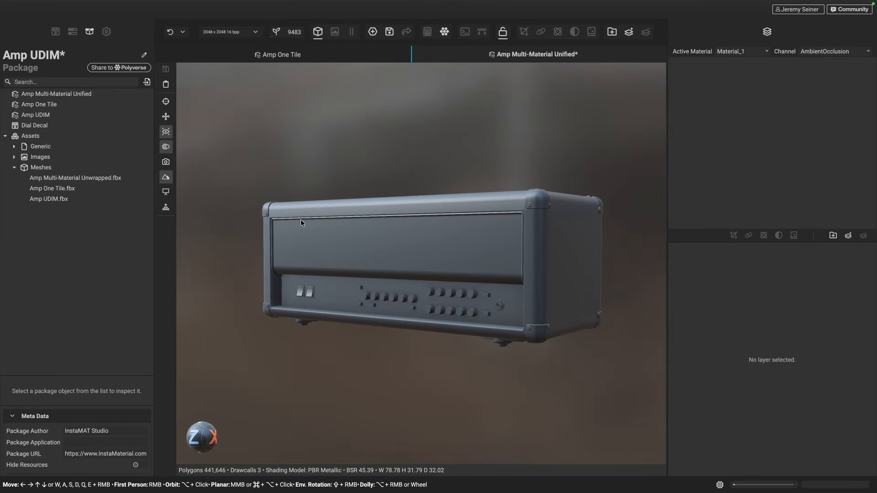
pyautogui.moveTo(37, 105); pyautogui.dragTo(724, 100)
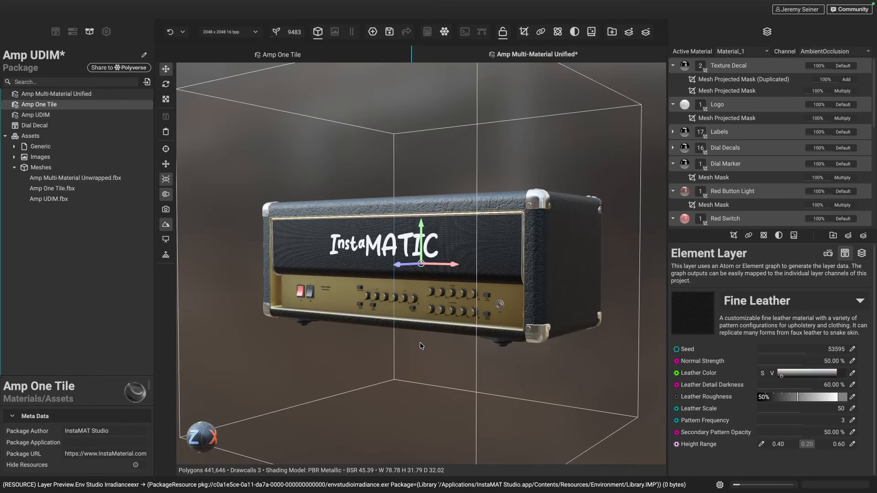
pyautogui.scroll(-10, 770, 158)
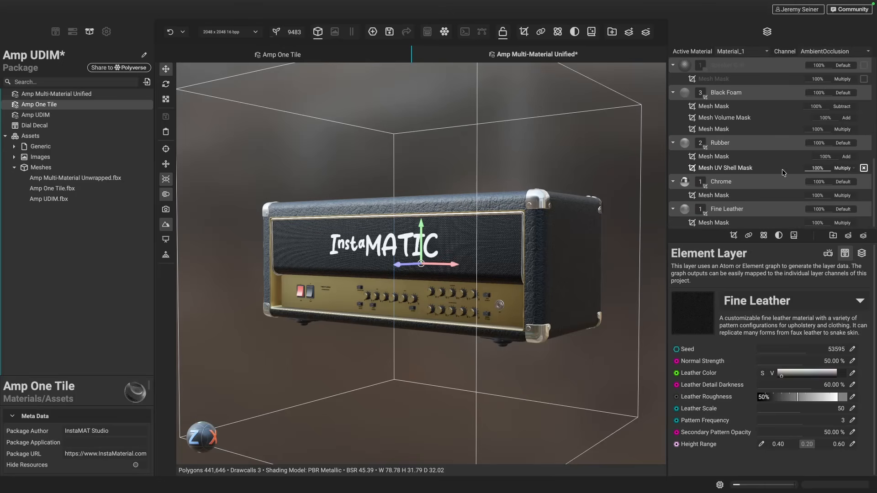
pyautogui.scroll(10, 765, 153)
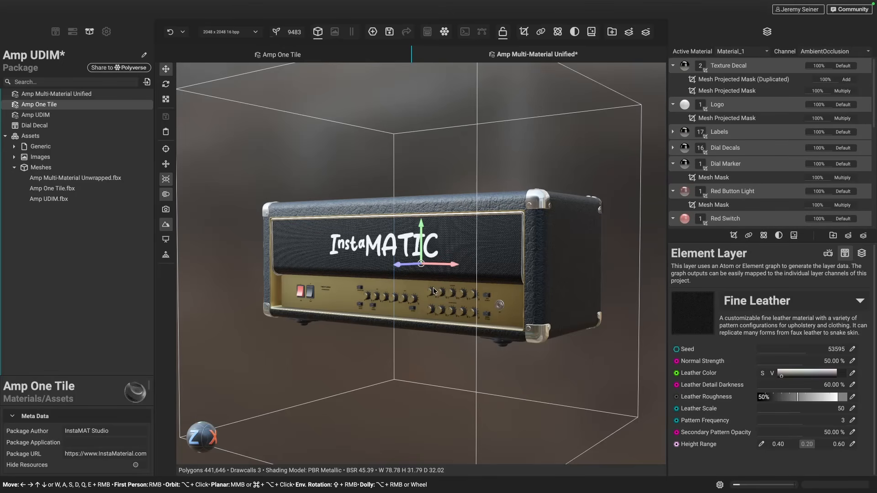
pyautogui.click(398, 364)
# Examine the texture detail of the logo, grille cloth and control panel on the multi-material amp up close
pyautogui.scroll(3, 396, 273)
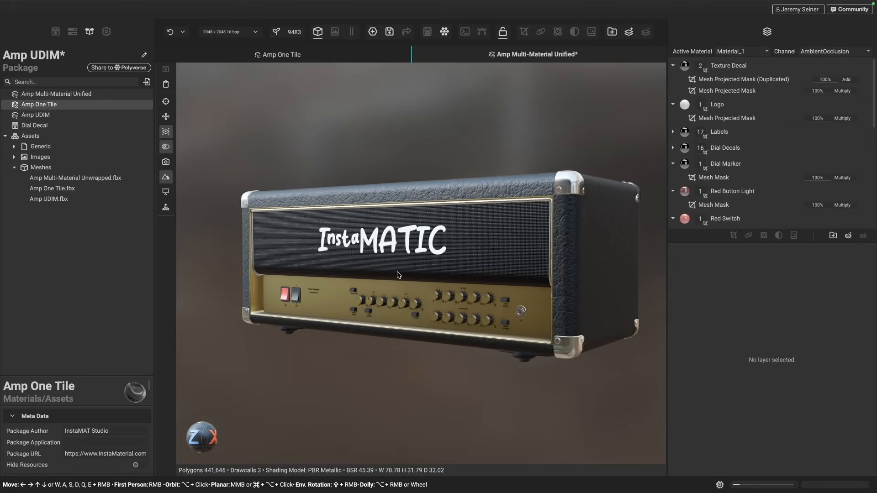
pyautogui.scroll(2, 397, 274)
pyautogui.scroll(5, 440, 250)
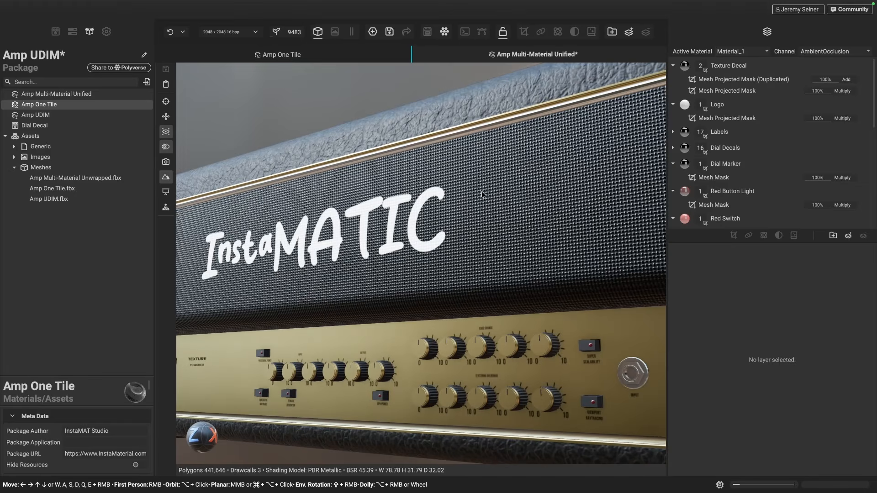
pyautogui.scroll(-5, 476, 220)
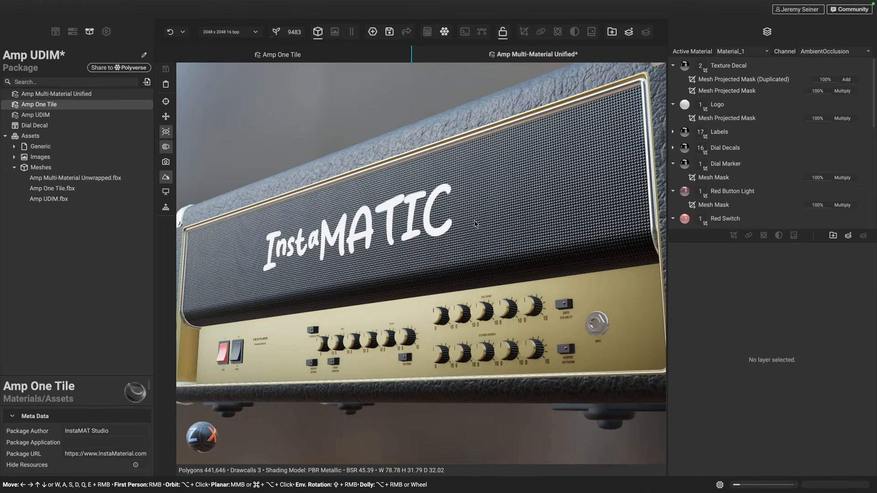
pyautogui.scroll(8, 474, 316)
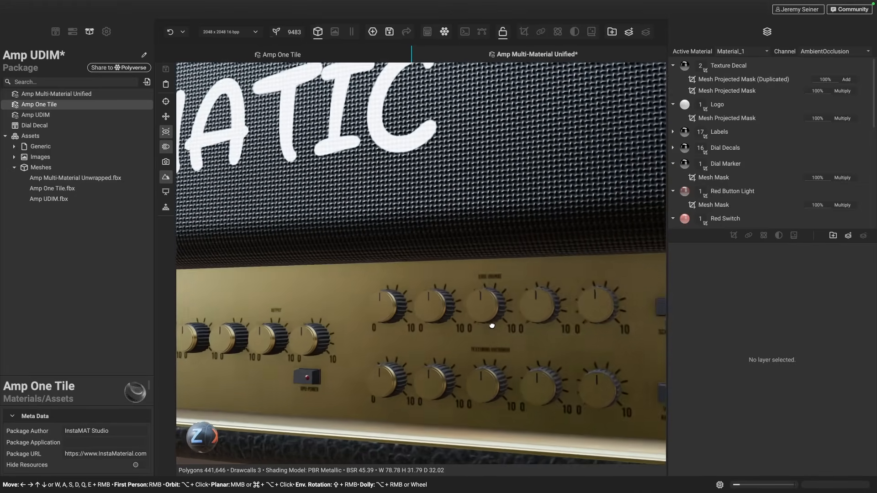
pyautogui.keyDown('alt'); pyautogui.moveTo(493, 326); pyautogui.dragTo(366, 379); pyautogui.keyUp('alt')
pyautogui.scroll(-5, 484, 318)
pyautogui.moveTo(366, 377)
pyautogui.keyDown('shift'); pyautogui.mouseDown(button='right')
pyautogui.moveTo(327, 373)
pyautogui.moveTo(367, 376)
pyautogui.mouseUp(button='right'); pyautogui.keyUp('shift')
pyautogui.scroll(-5, 366, 375)
# Switch to the Amp One Tile project and inspect its logo, grille and panel texture detail under different lighting for comparison
pyautogui.keyDown('alt'); pyautogui.moveTo(367, 375); pyautogui.dragTo(463, 241); pyautogui.keyUp('alt')
pyautogui.keyDown('shift'); pyautogui.moveTo(463, 241); pyautogui.dragTo(376, 237, button='right'); pyautogui.keyUp('shift')
pyautogui.keyDown('alt'); pyautogui.moveTo(376, 237); pyautogui.dragTo(410, 234); pyautogui.keyUp('alt')
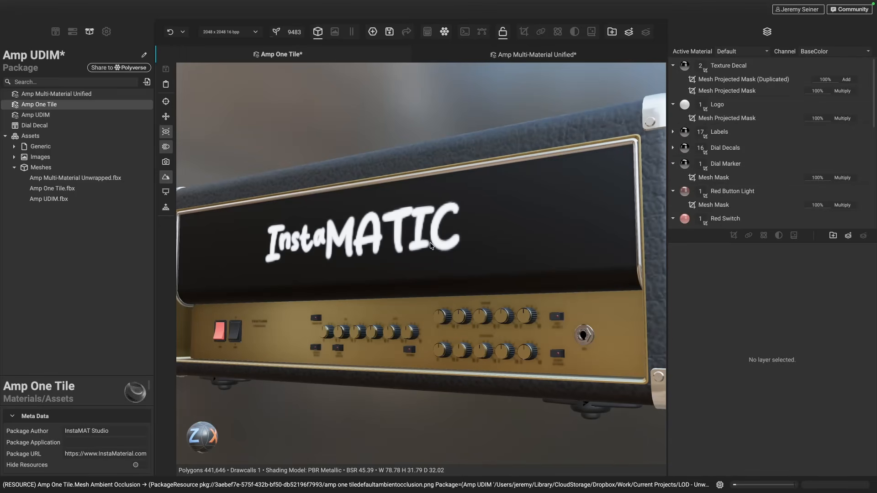
pyautogui.moveTo(416, 264)
pyautogui.keyDown('alt'); pyautogui.mouseDown()
pyautogui.moveTo(407, 299)
pyautogui.moveTo(412, 259)
pyautogui.mouseUp(); pyautogui.keyUp('alt')
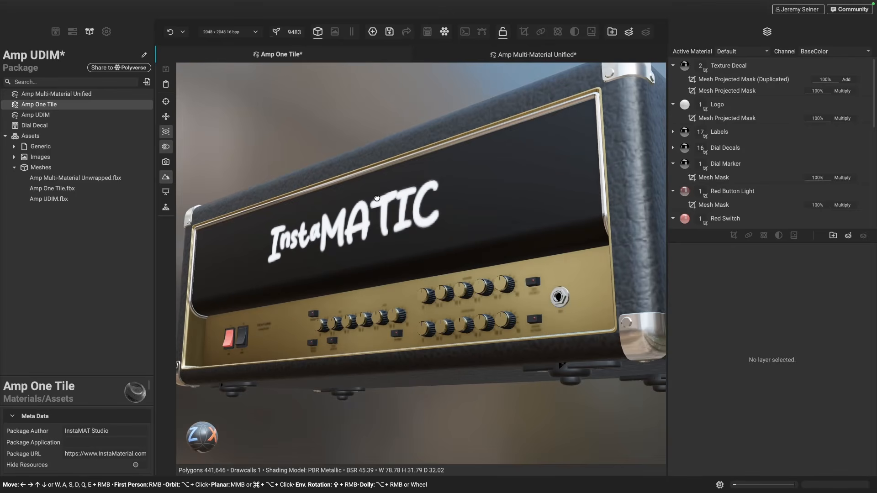
pyautogui.keyDown('alt'); pyautogui.moveTo(375, 196); pyautogui.dragTo(384, 214); pyautogui.keyUp('alt')
pyautogui.keyDown('shift'); pyautogui.moveTo(384, 214); pyautogui.dragTo(349, 213, button='right'); pyautogui.keyUp('shift')
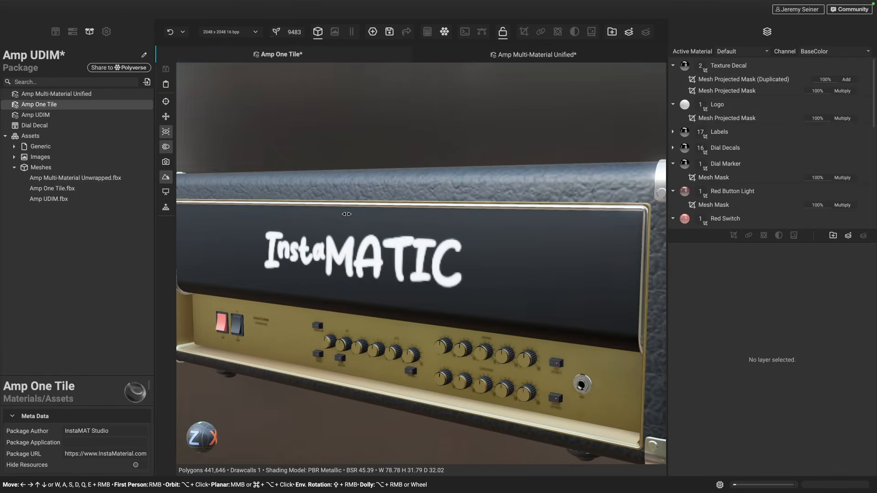
pyautogui.moveTo(360, 226)
pyautogui.keyDown('alt'); pyautogui.mouseDown()
pyautogui.moveTo(363, 218)
pyautogui.moveTo(365, 226)
pyautogui.mouseUp(); pyautogui.keyUp('alt')
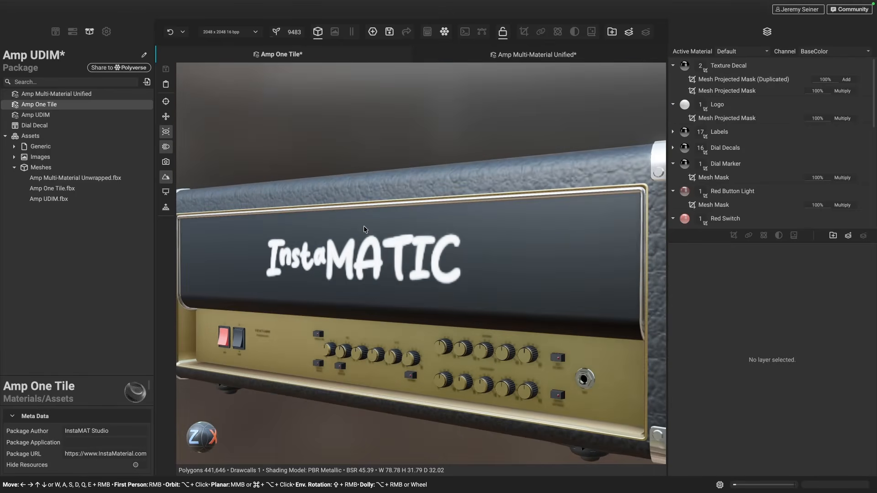
# Return to the Amp Multi-Material Unified project and inspect the sharpness of its logo, grille cloth and dial labels
pyautogui.click(518, 58)
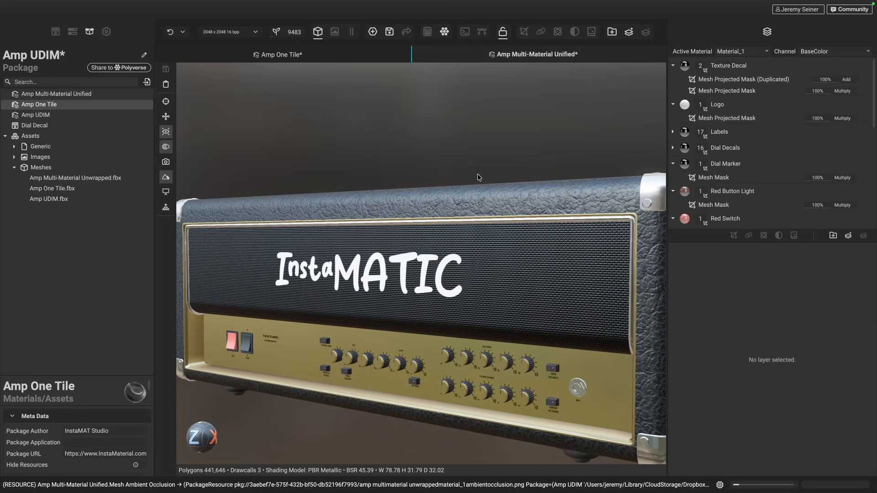
pyautogui.keyDown('alt'); pyautogui.moveTo(468, 259); pyautogui.dragTo(461, 235); pyautogui.keyUp('alt')
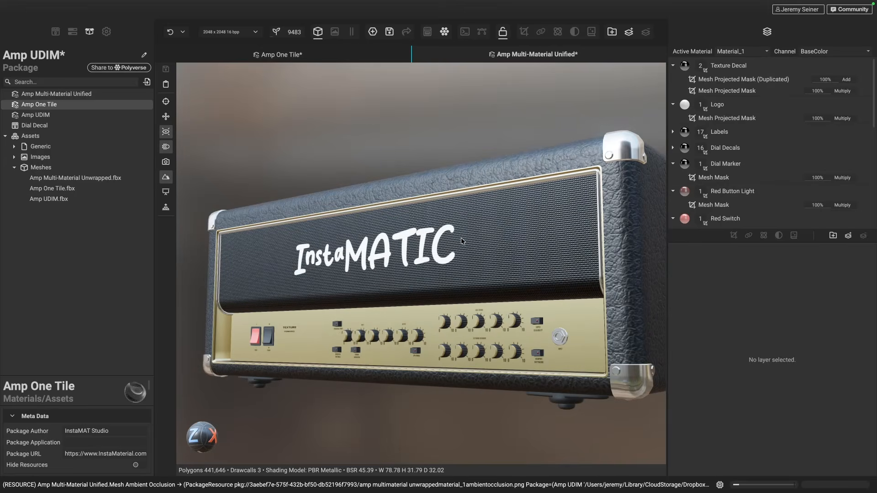
pyautogui.scroll(5, 388, 265)
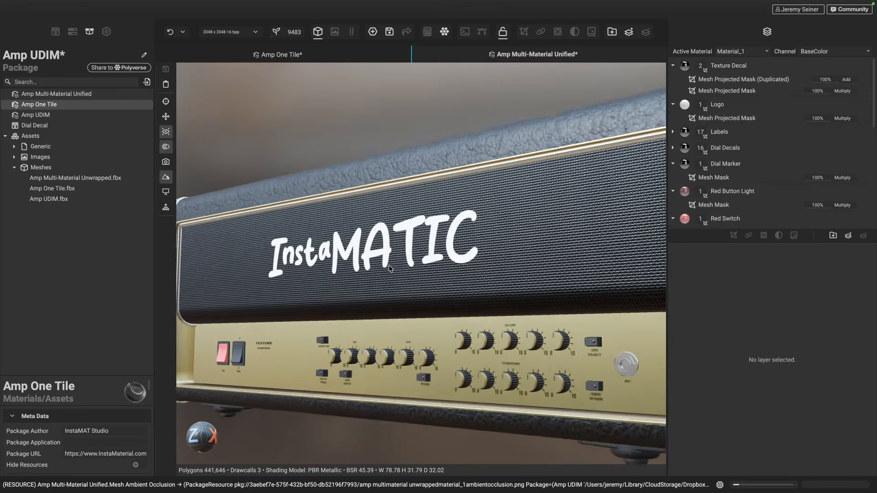
pyautogui.keyDown('alt'); pyautogui.moveTo(389, 268); pyautogui.dragTo(406, 260); pyautogui.keyUp('alt')
pyautogui.scroll(-8, 406, 260)
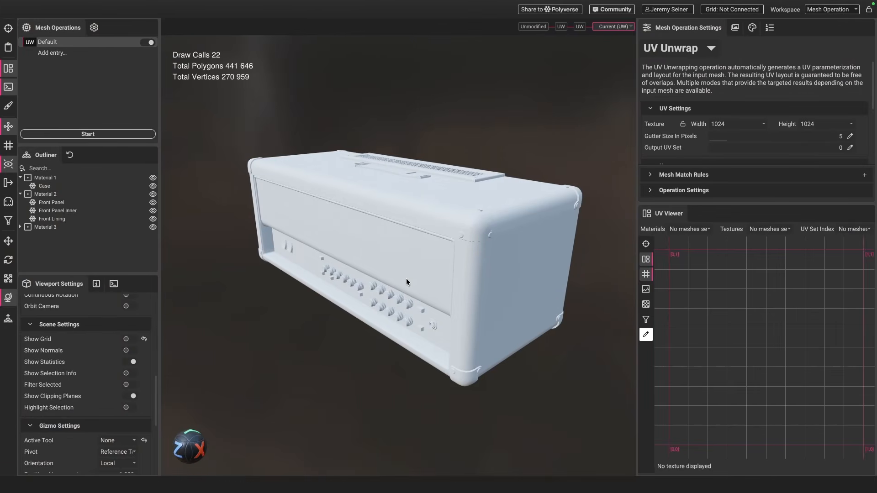
pyautogui.keyDown('alt'); pyautogui.moveTo(412, 332); pyautogui.dragTo(418, 294); pyautogui.keyUp('alt')
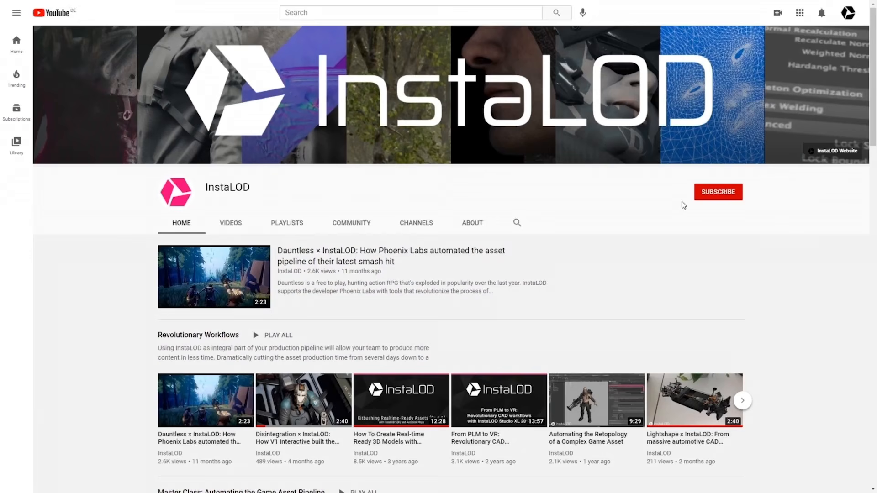
pyautogui.click(713, 204)
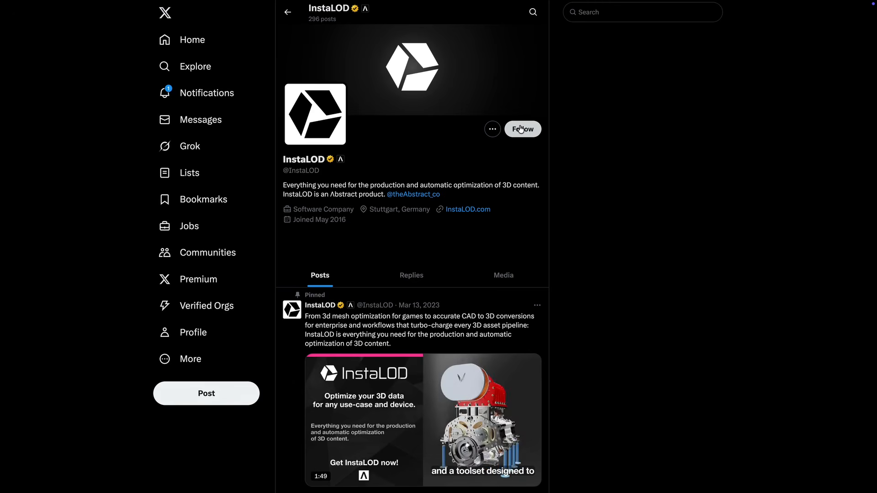
pyautogui.click(521, 130)
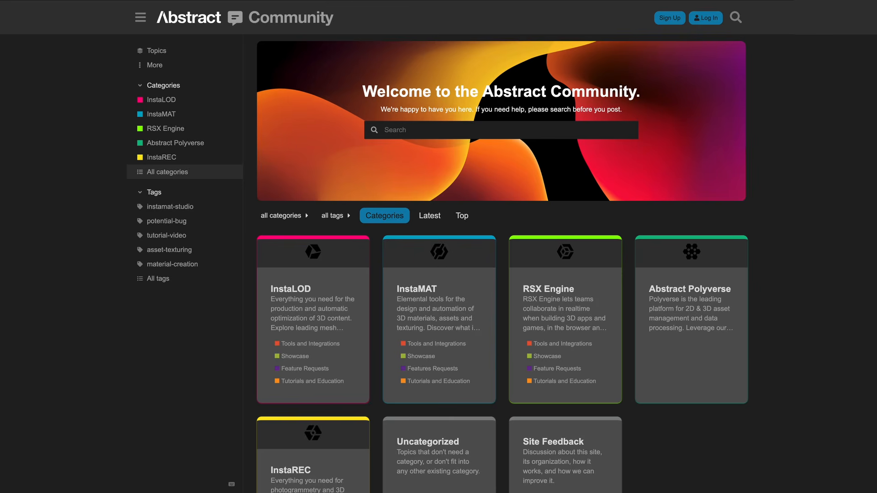
pyautogui.scroll(-2, 501, 264)
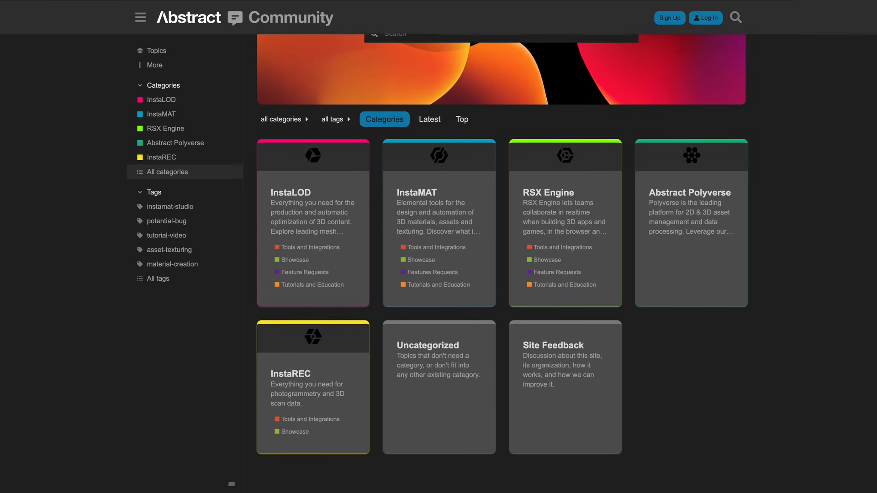